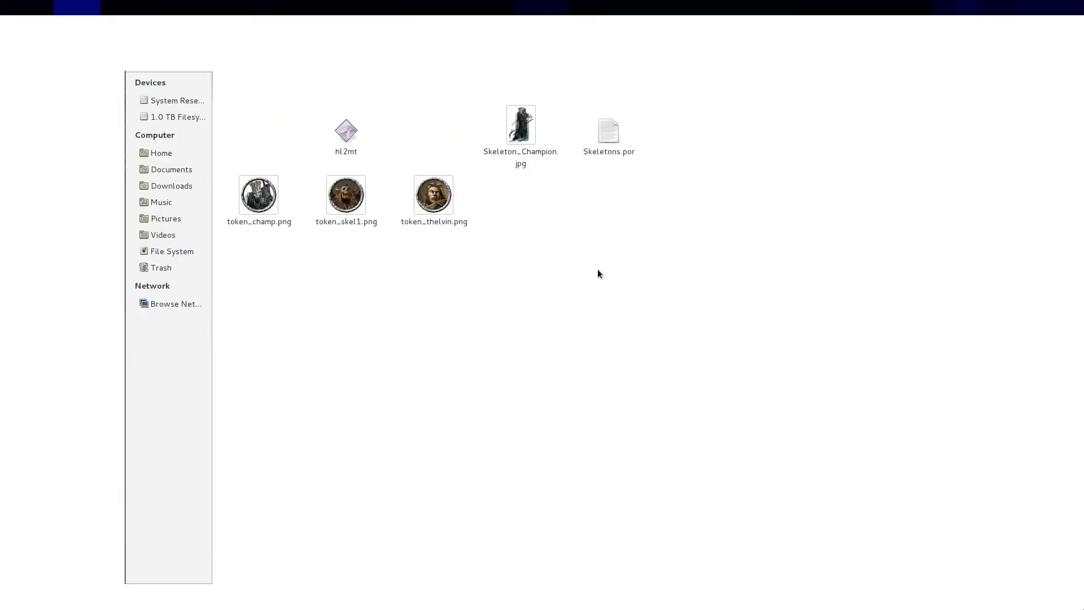
Step: Examine the example folder's .por files and preview skeletal_warrior.jpg, token_skel1.png and token_thelvin.png
click(612, 148)
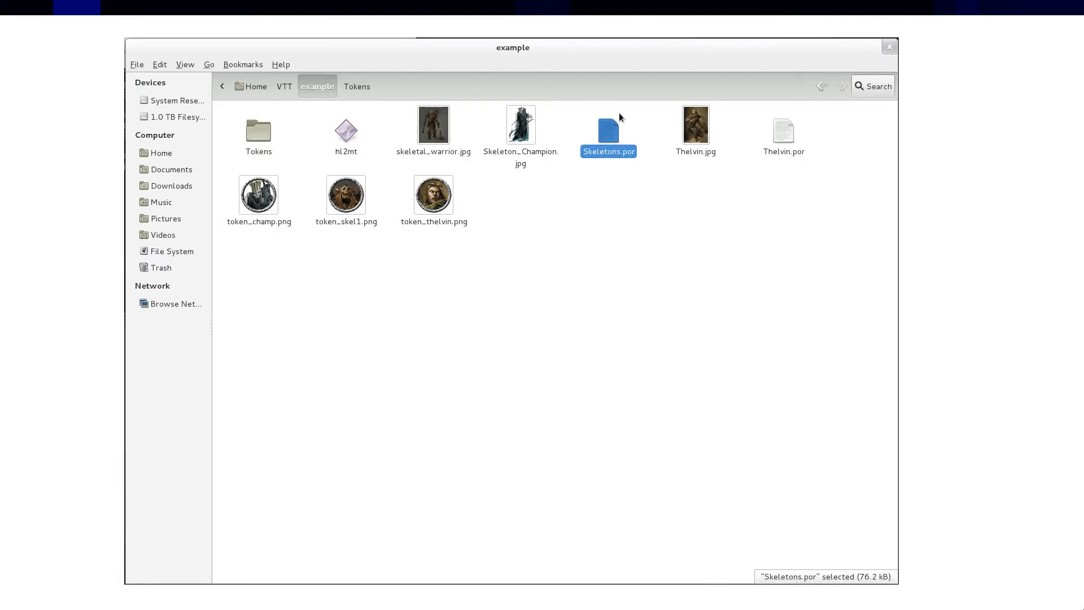
click(785, 137)
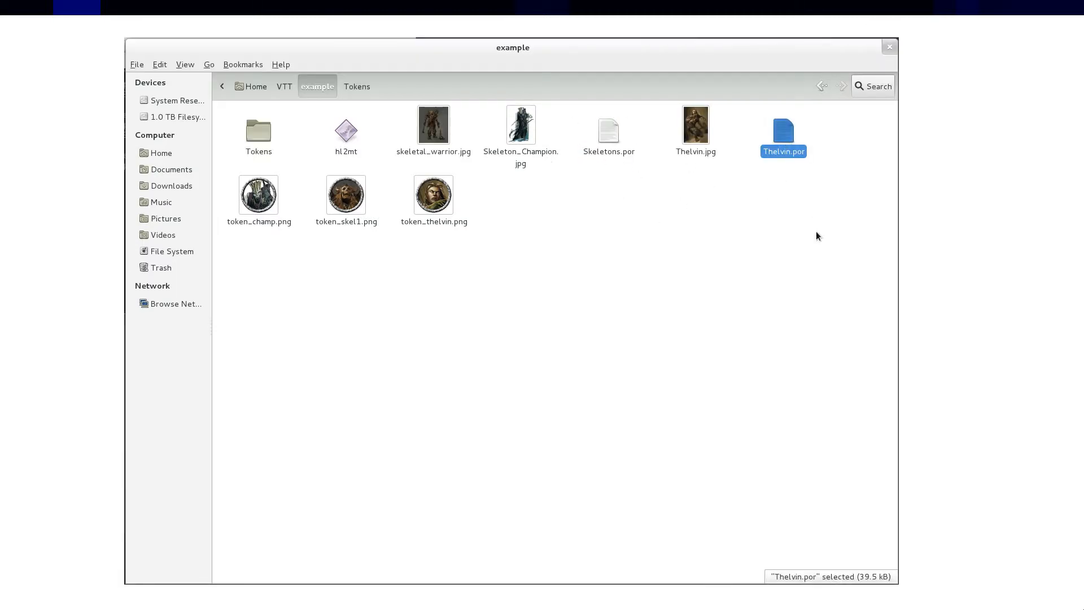
double_click(429, 125)
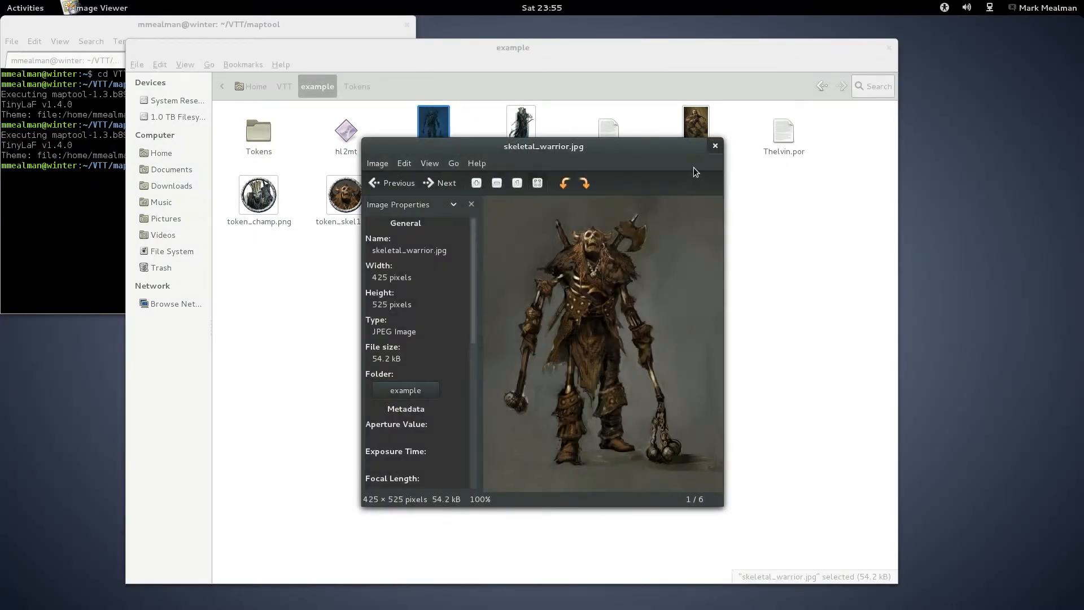
click(715, 147)
double_click(335, 205)
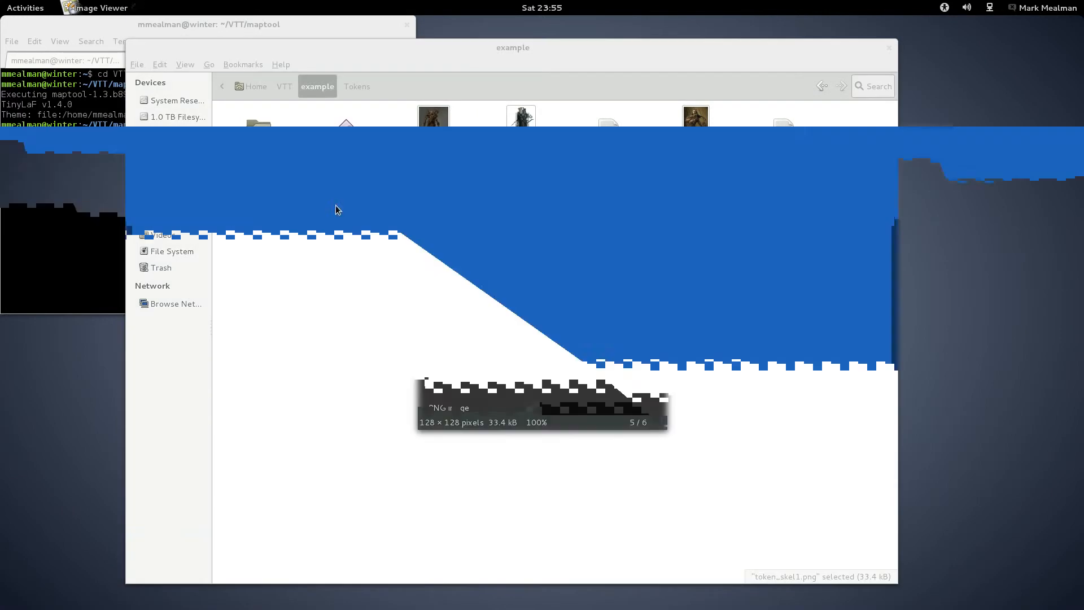
click(659, 222)
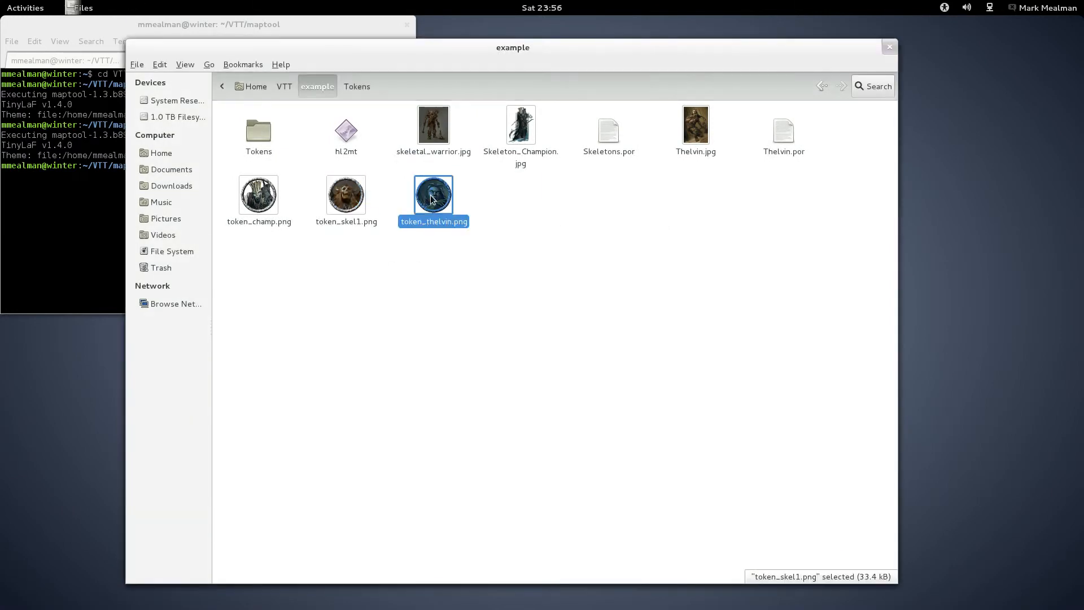
double_click(434, 196)
click(659, 222)
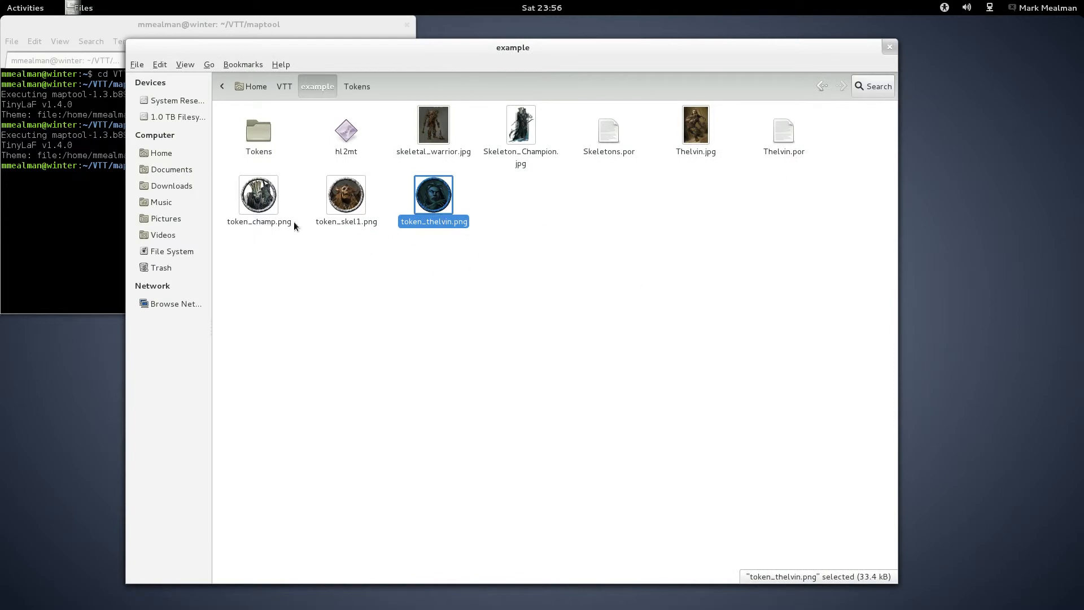
Step: Launch hl2mt from the example folder and process the character files
double_click(348, 133)
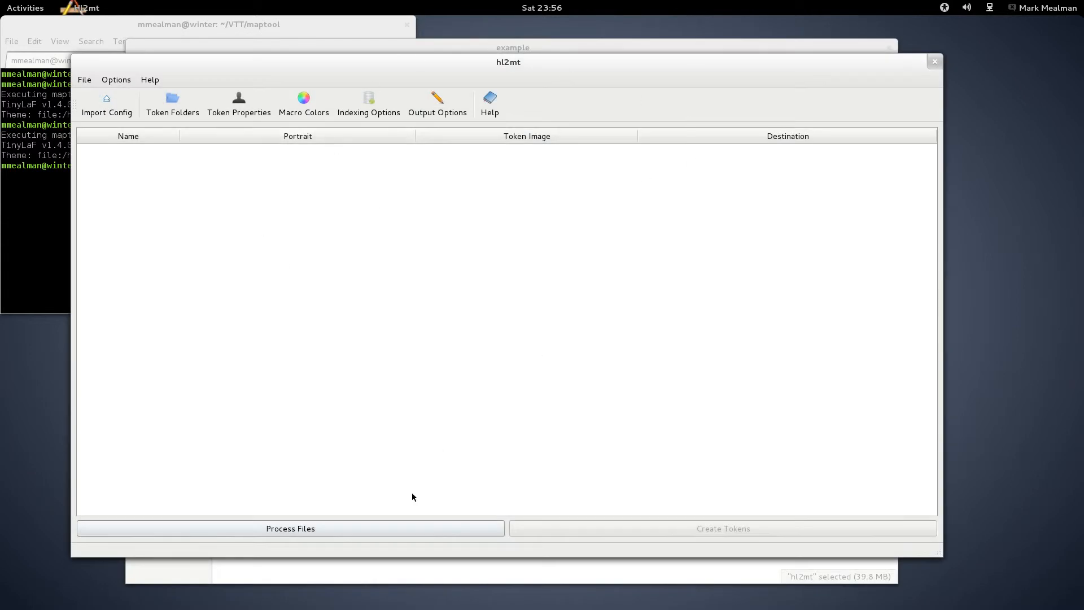
click(255, 529)
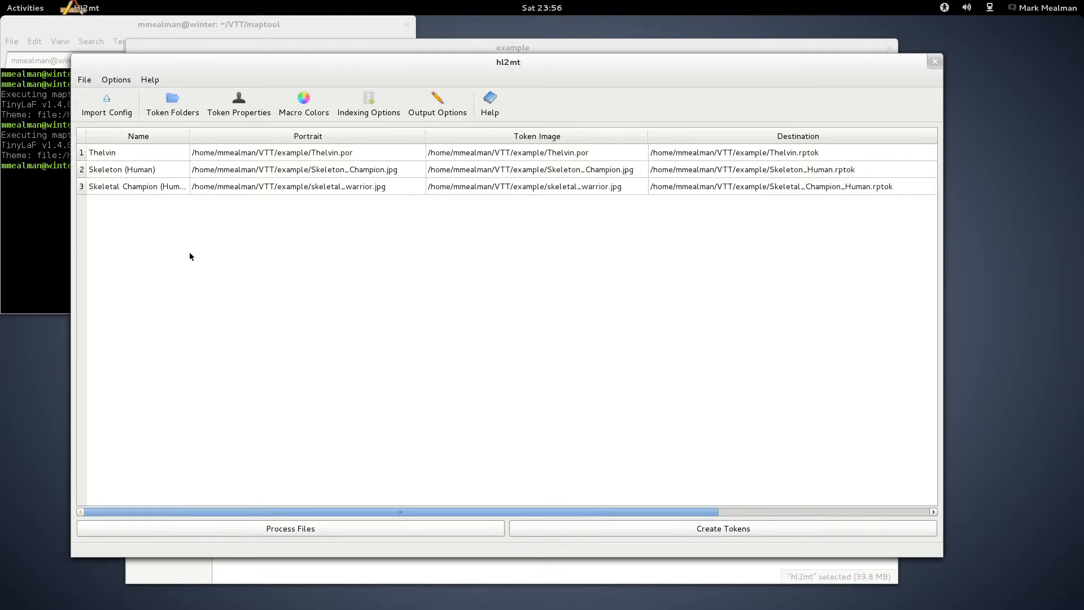
Step: View Thelvin's full stat block from the processed character list, then close it
double_click(101, 154)
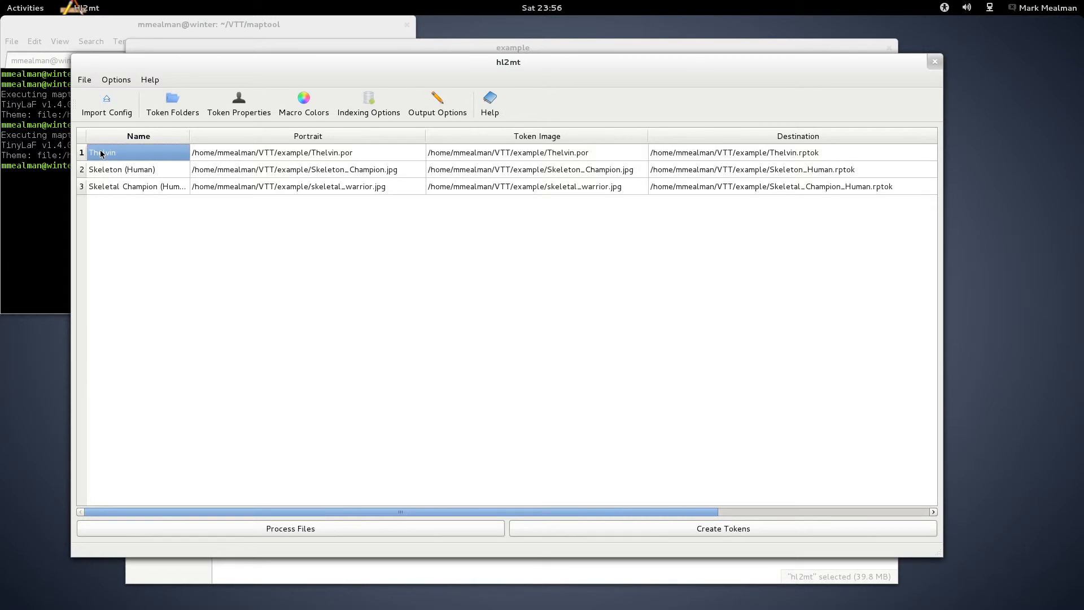
scroll(468, 271, down, 5)
scroll(469, 271, up, 5)
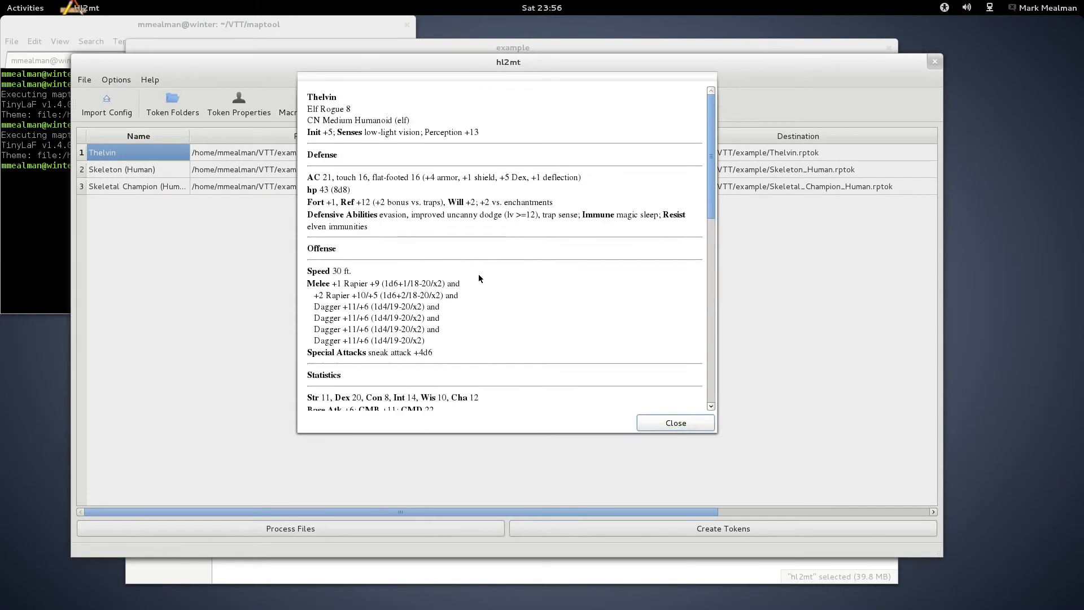
click(668, 420)
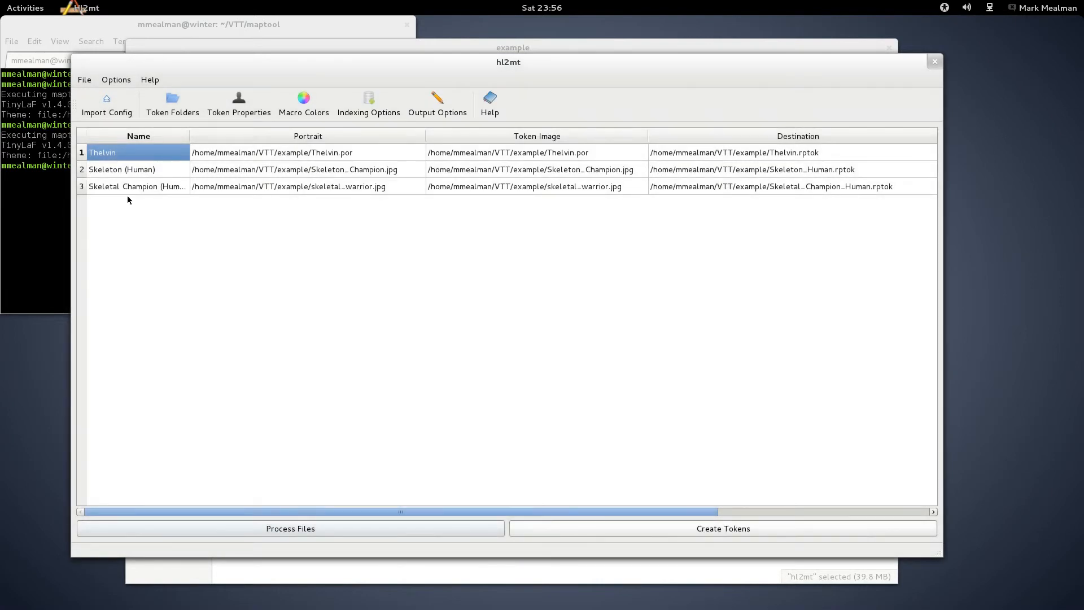
Step: Examine the listed character names with their assigned portrait and token image paths
click(128, 169)
click(127, 192)
click(122, 171)
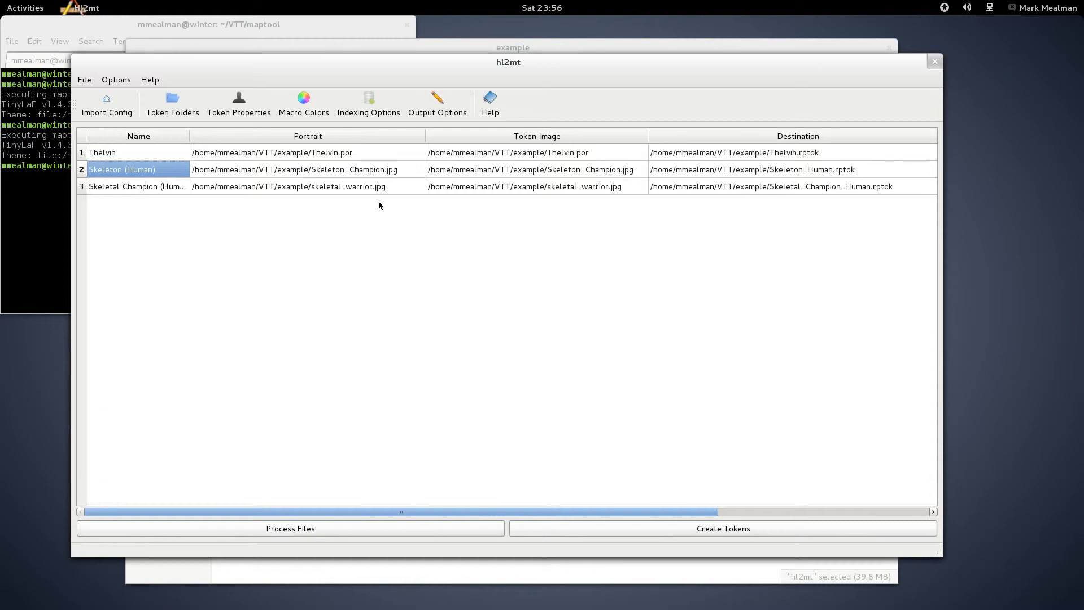
click(256, 154)
click(266, 172)
click(270, 188)
click(273, 173)
click(280, 154)
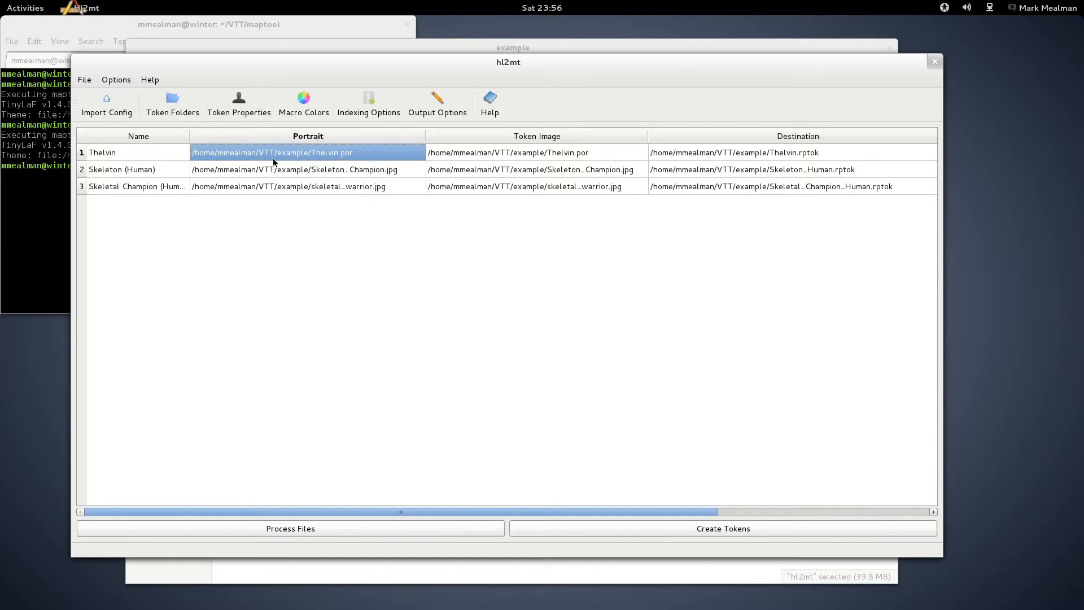
click(555, 153)
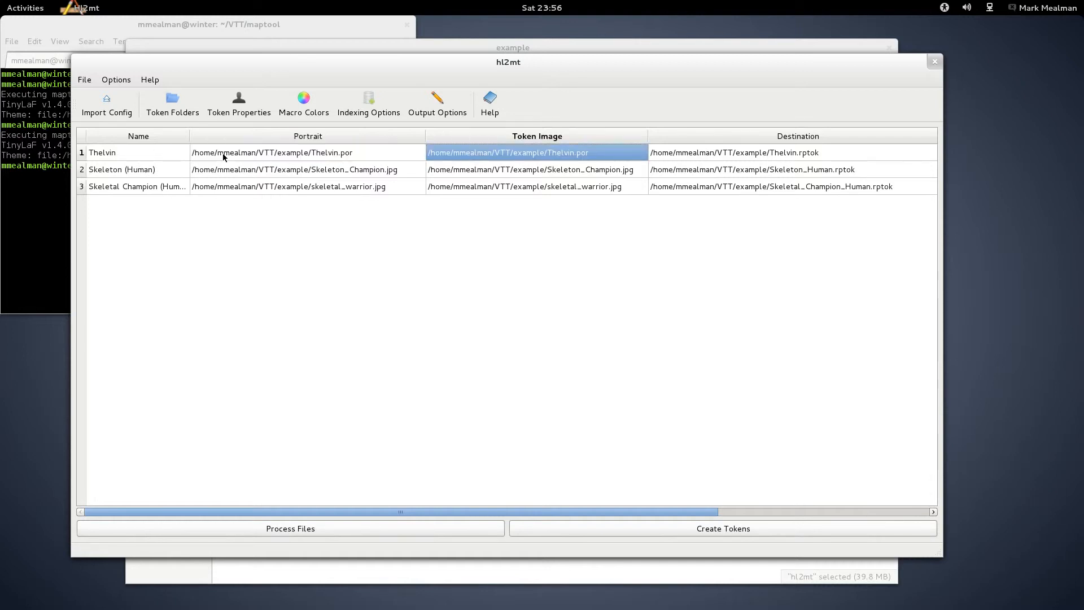
click(255, 170)
click(343, 156)
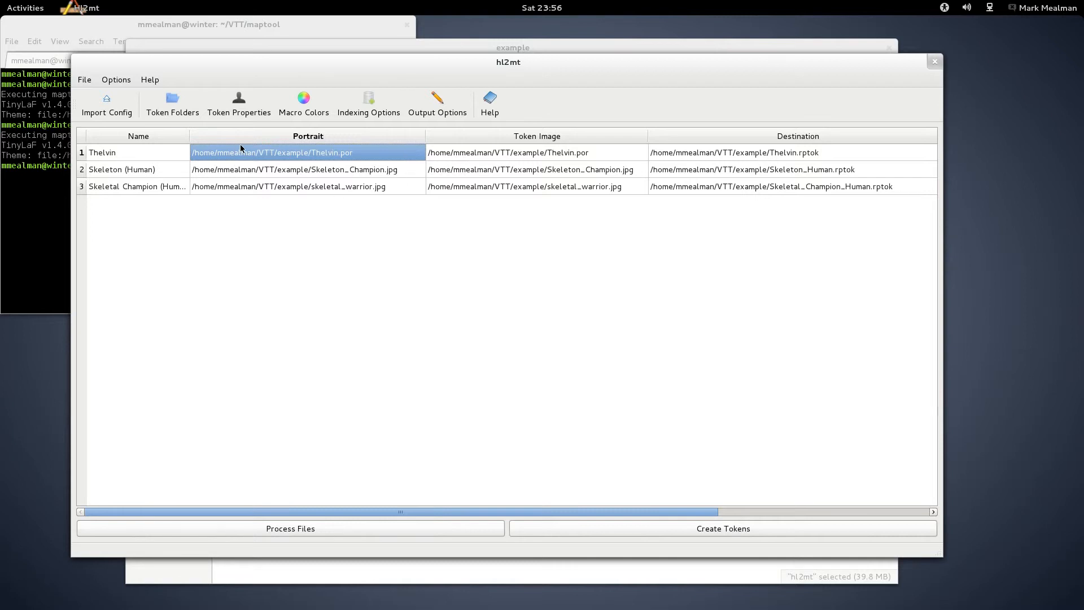
Step: Set Thelvin's portrait to Thelvin.jpg and its token image to token_thelvin.png
double_click(261, 154)
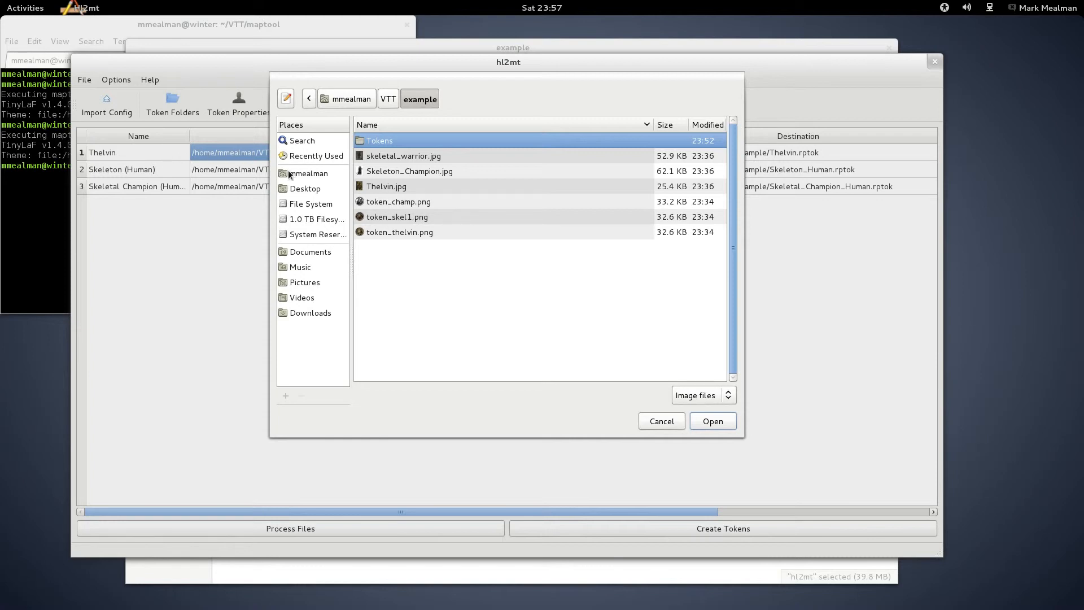
double_click(387, 189)
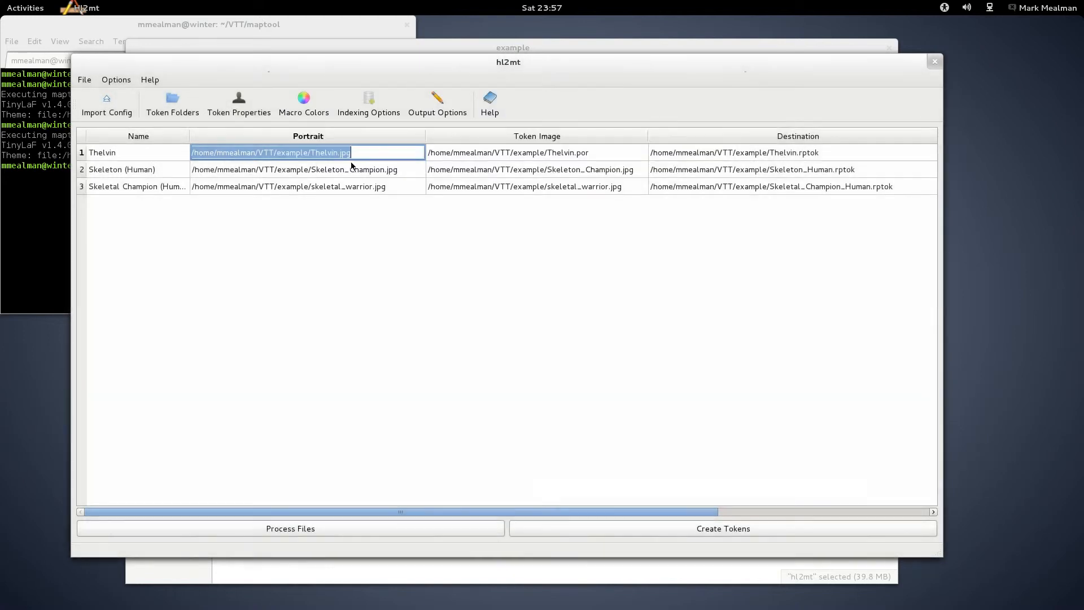
double_click(508, 154)
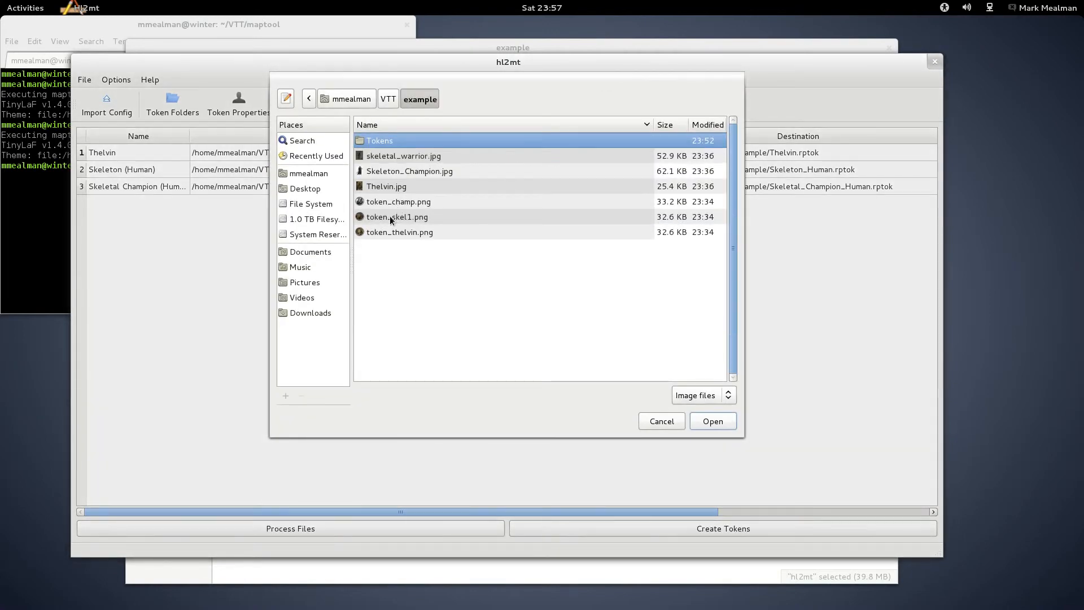
click(388, 233)
key(Return)
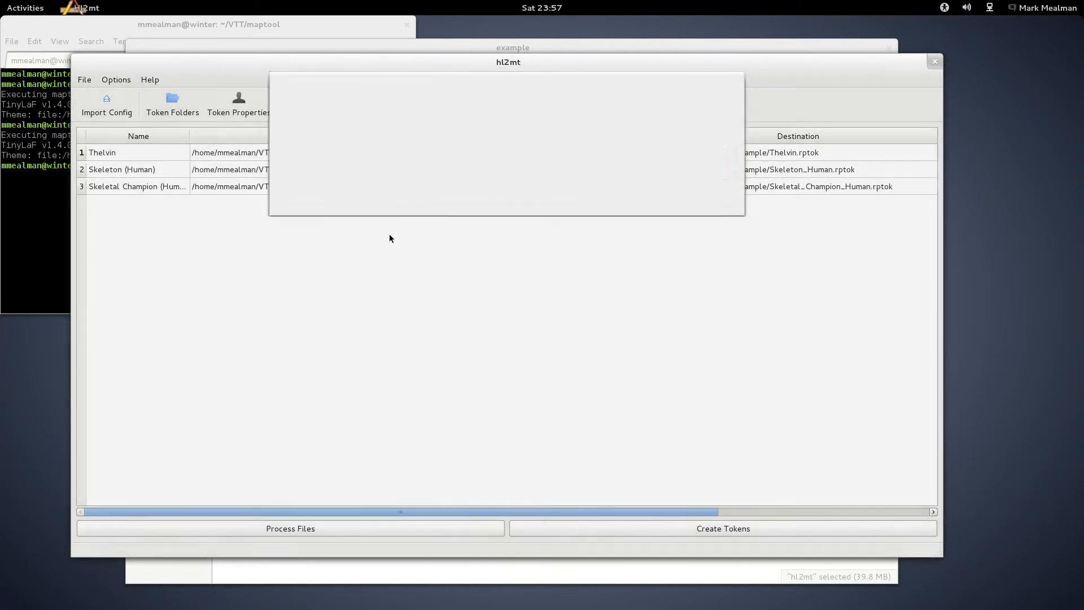
Step: Set the Skeleton (Human) portrait to skeletal_warrior.jpg and the Skeletal Champion portrait to Skeleton_Champion.jpg
click(219, 171)
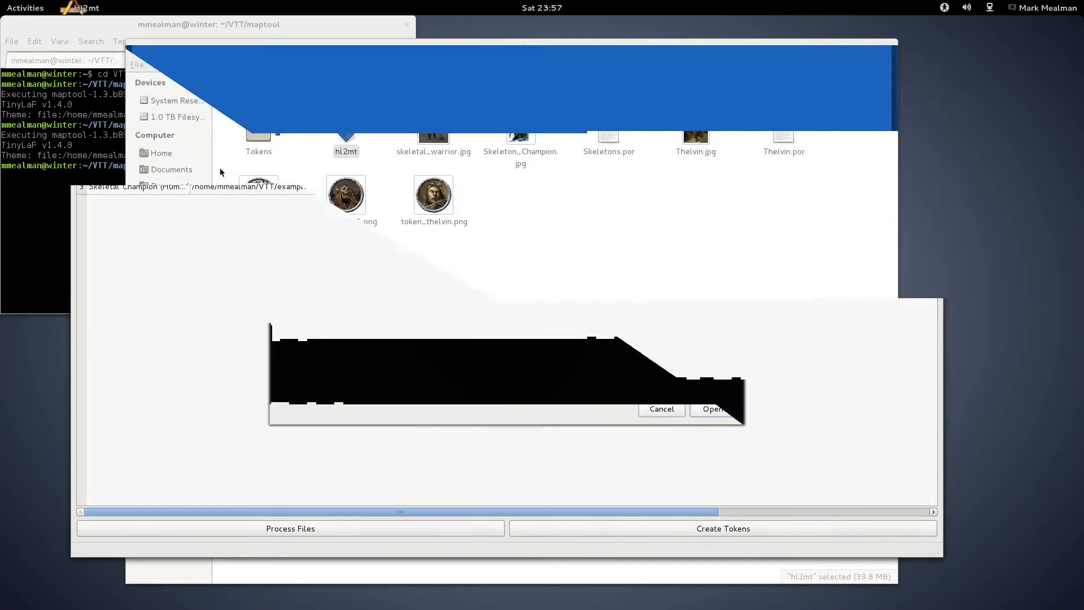
click(386, 158)
key(Return)
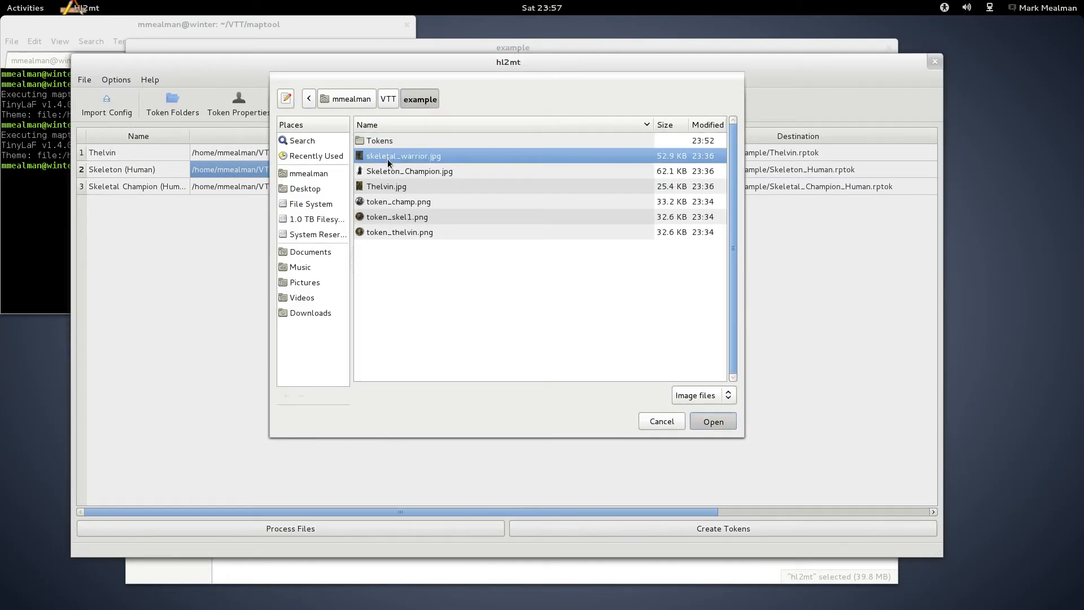
click(268, 187)
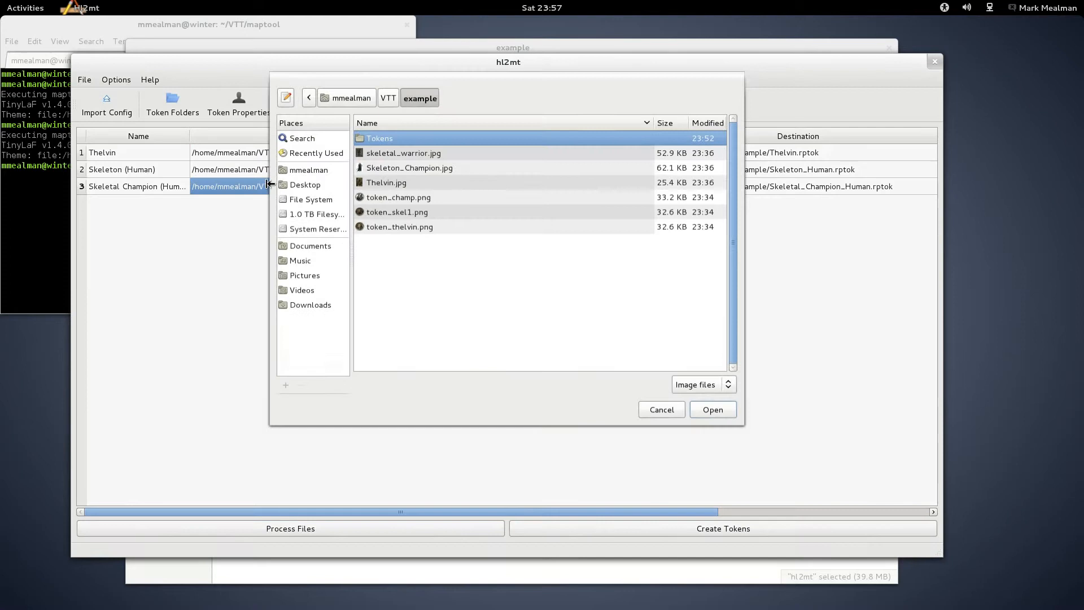
click(411, 173)
key(Return)
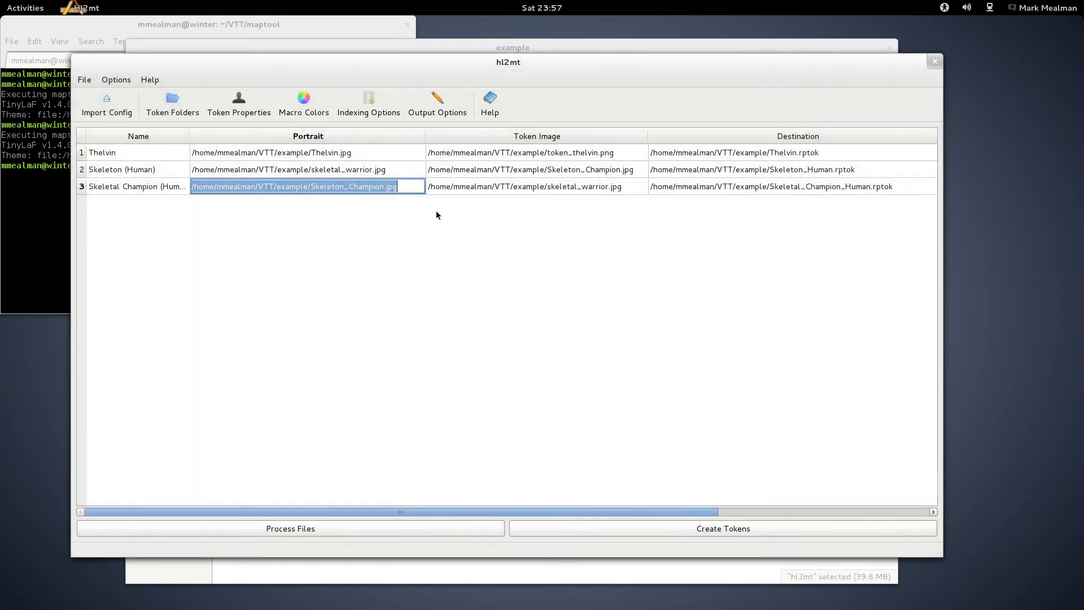
Step: Set the Skeleton (Human) token image to token_skel1.png and the Skeletal Champion token image to token_champ.png
click(528, 170)
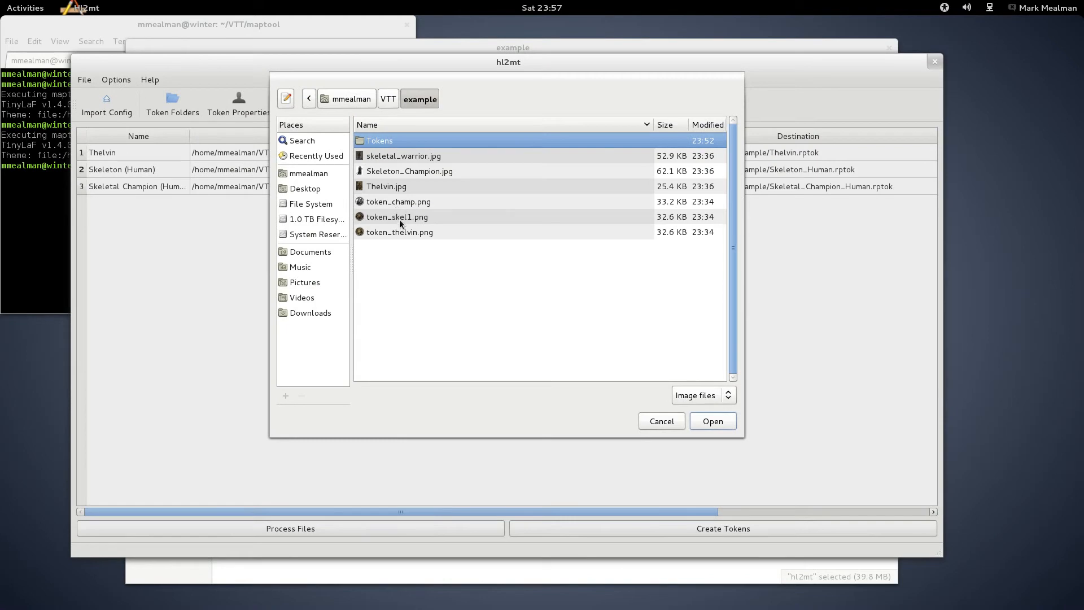
click(399, 222)
key(Return)
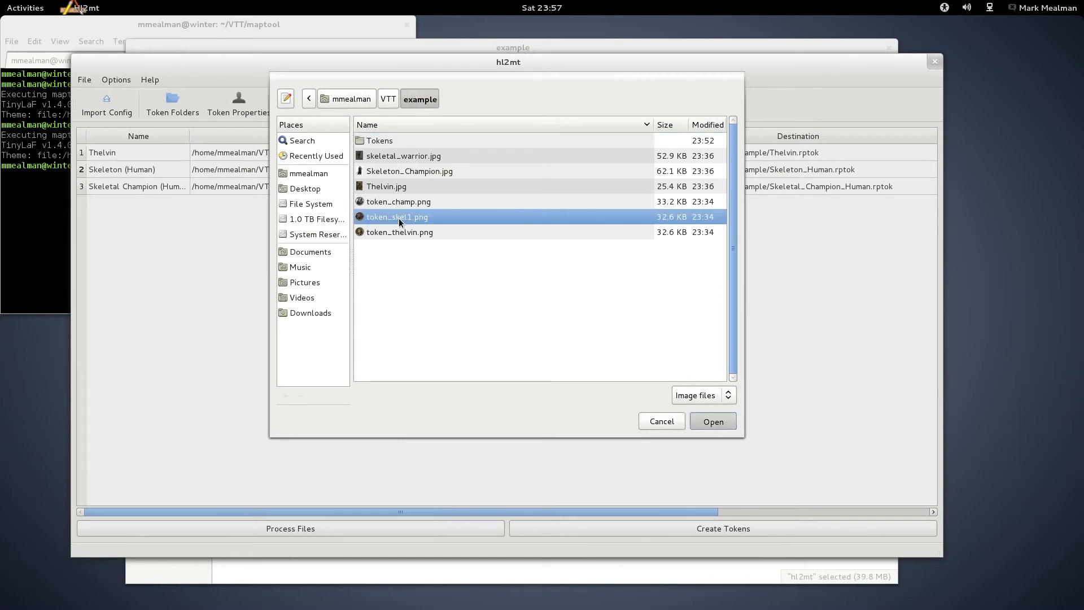
click(520, 188)
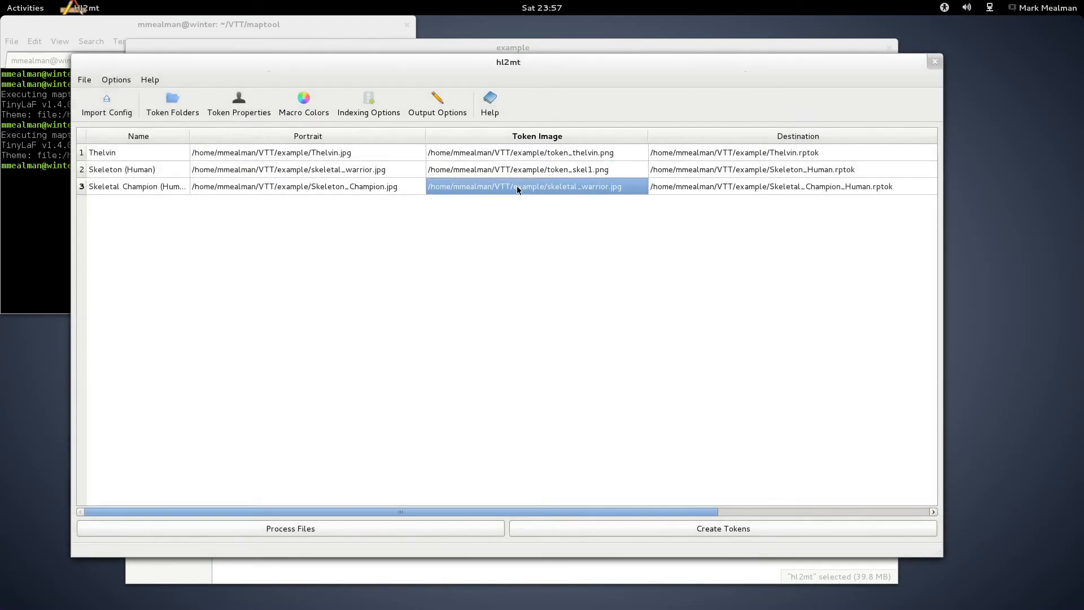
double_click(518, 190)
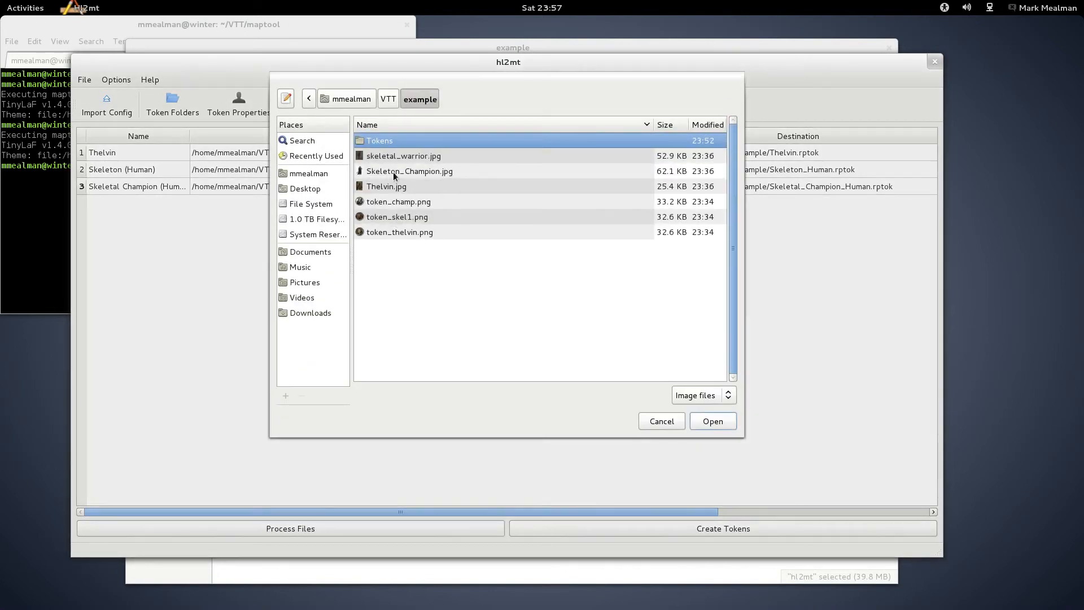
click(399, 175)
click(404, 205)
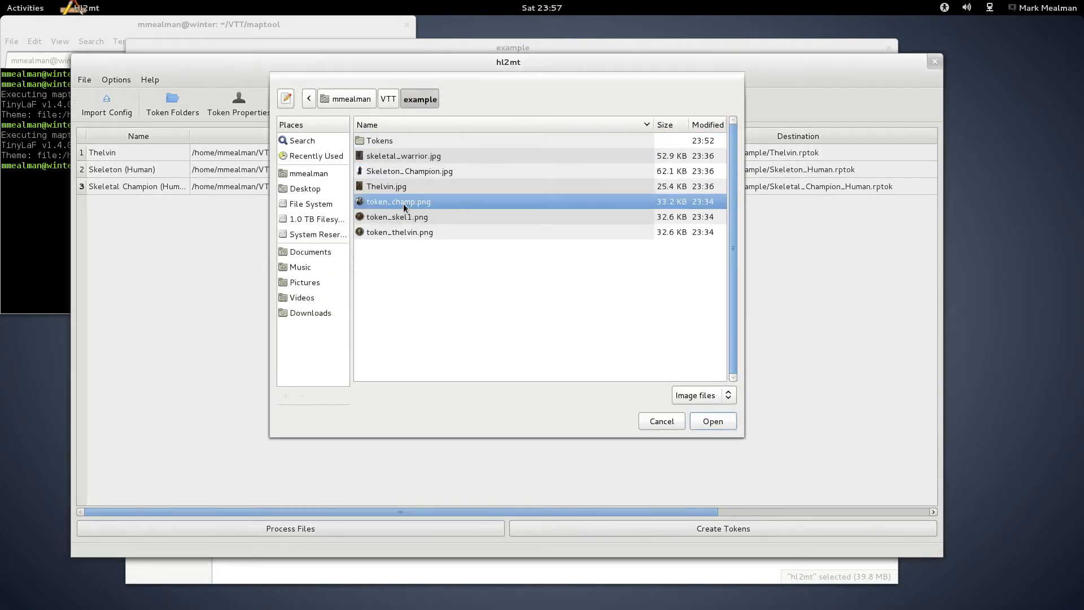
double_click(403, 204)
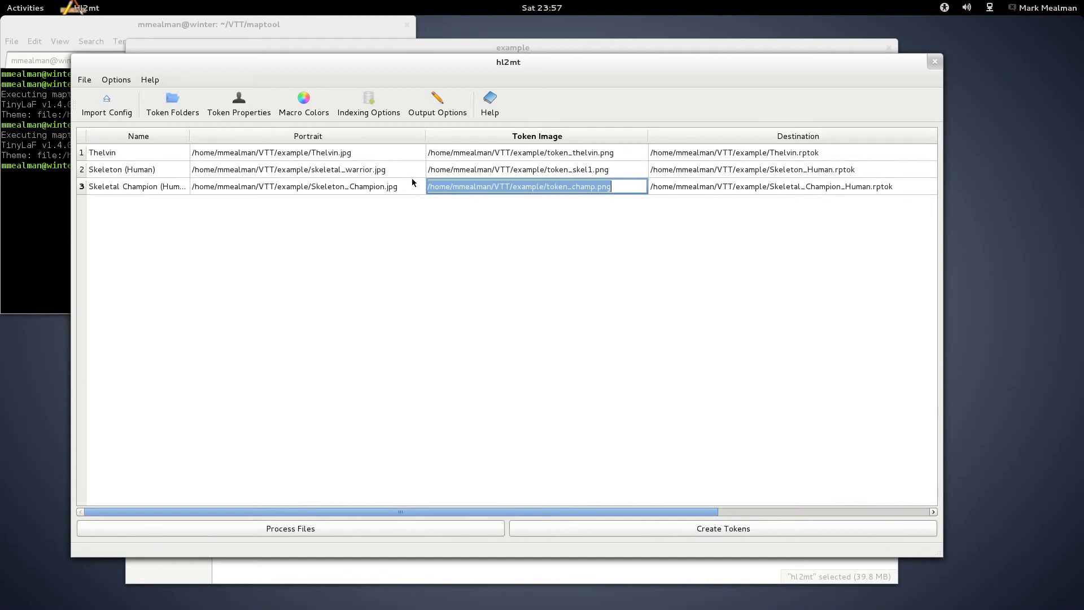
Step: Check the destination paths, create the tokens for all three characters, and close hl2mt
click(763, 190)
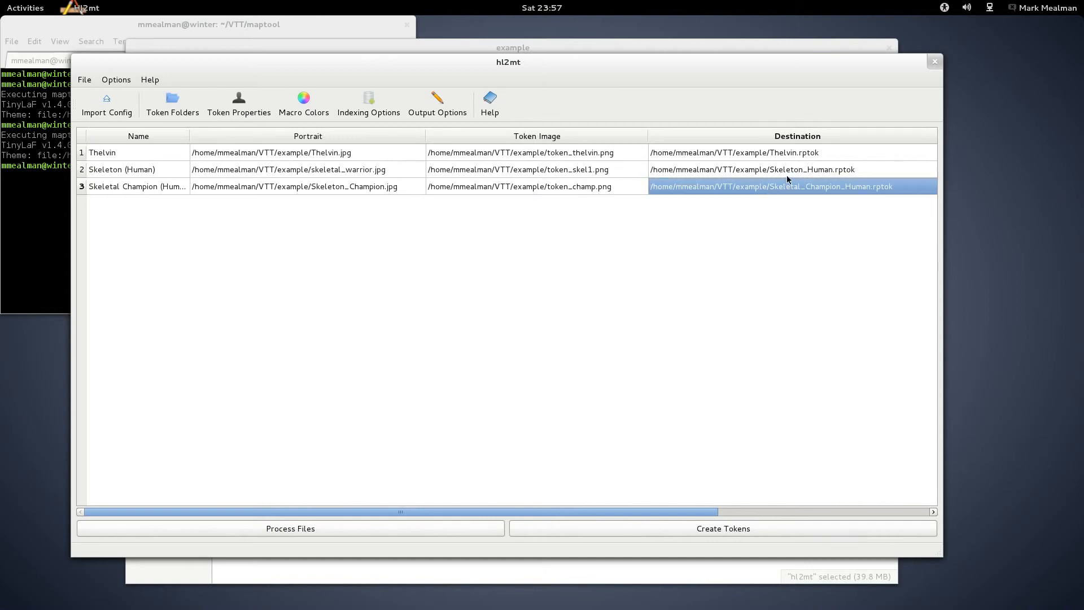
drag(769, 513, 655, 512)
click(712, 530)
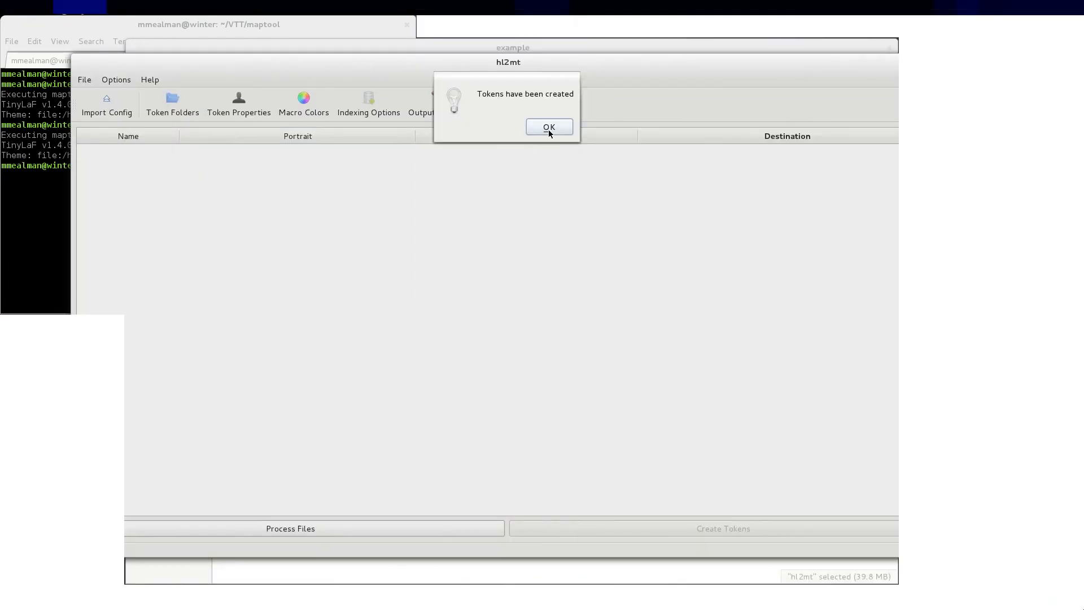
click(548, 127)
click(933, 57)
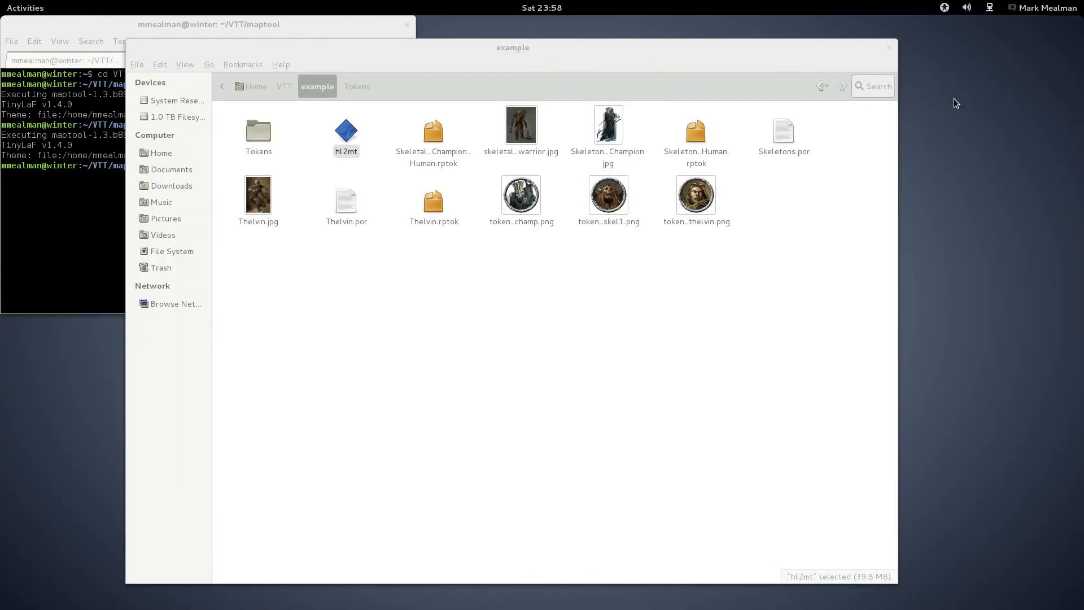
Step: Move the Thelvin, Skeletal_Champion_Human and Skeleton_Human .rptok files into the Tokens folder and open that folder
click(446, 334)
click(433, 210)
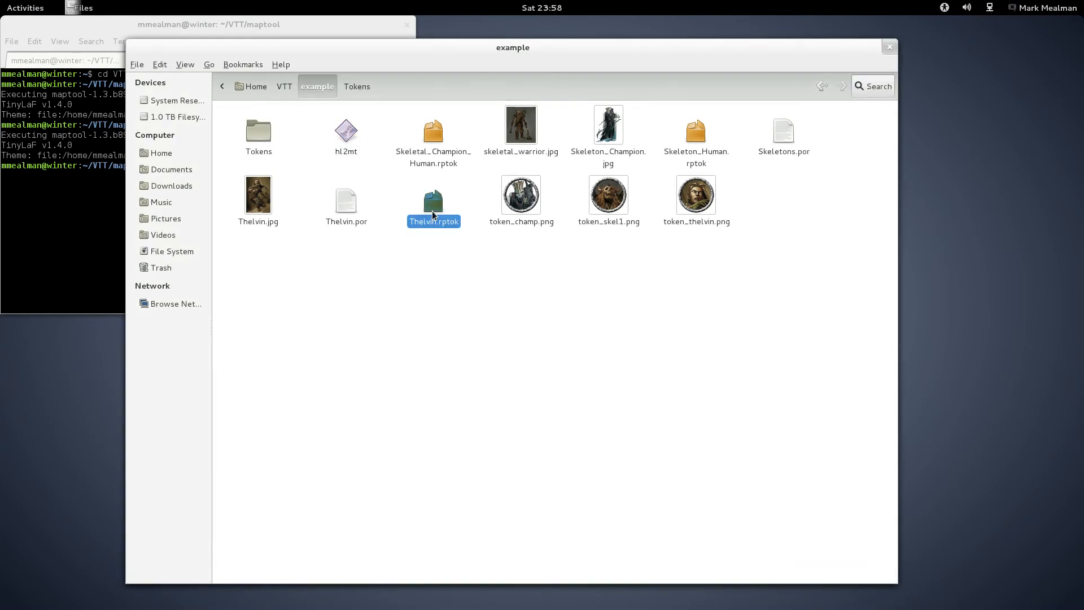
click(448, 154)
click(699, 134)
click(460, 272)
drag(444, 238, 258, 133)
drag(604, 134, 257, 140)
double_click(258, 137)
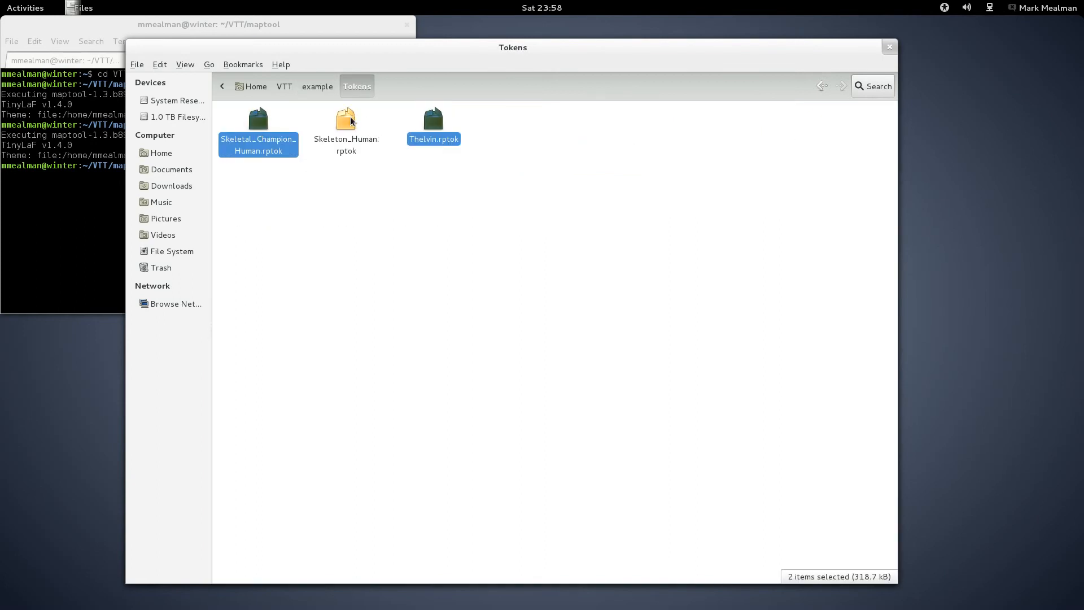
Step: Switch to the terminal and rerun the previous command to launch MapTool
click(270, 27)
key(Up)
key(Return)
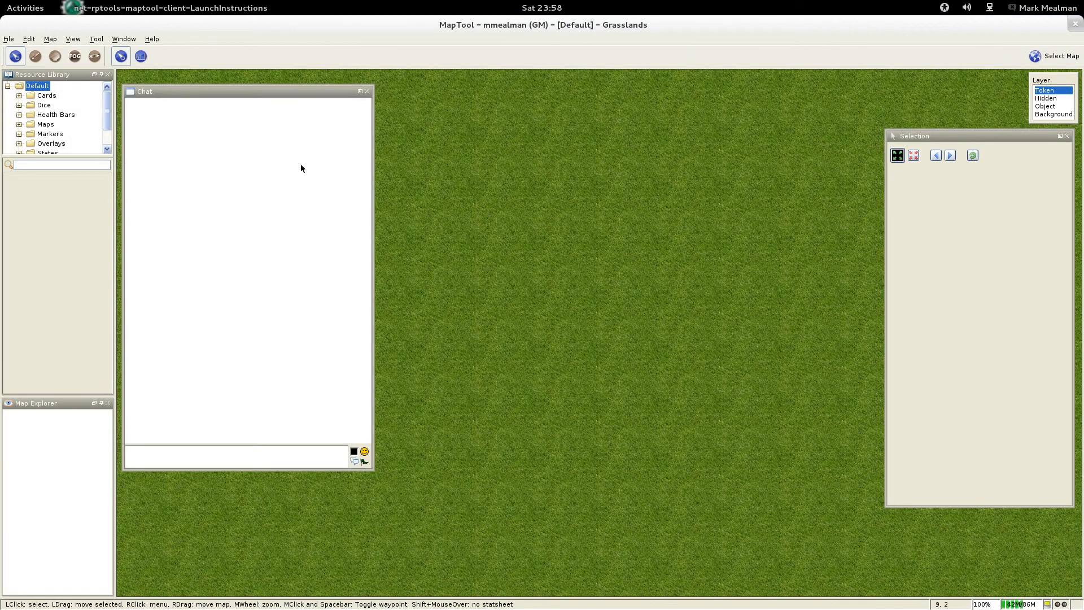
Step: Add the local VTT/example/Tokens directory to the resource library
click(7, 86)
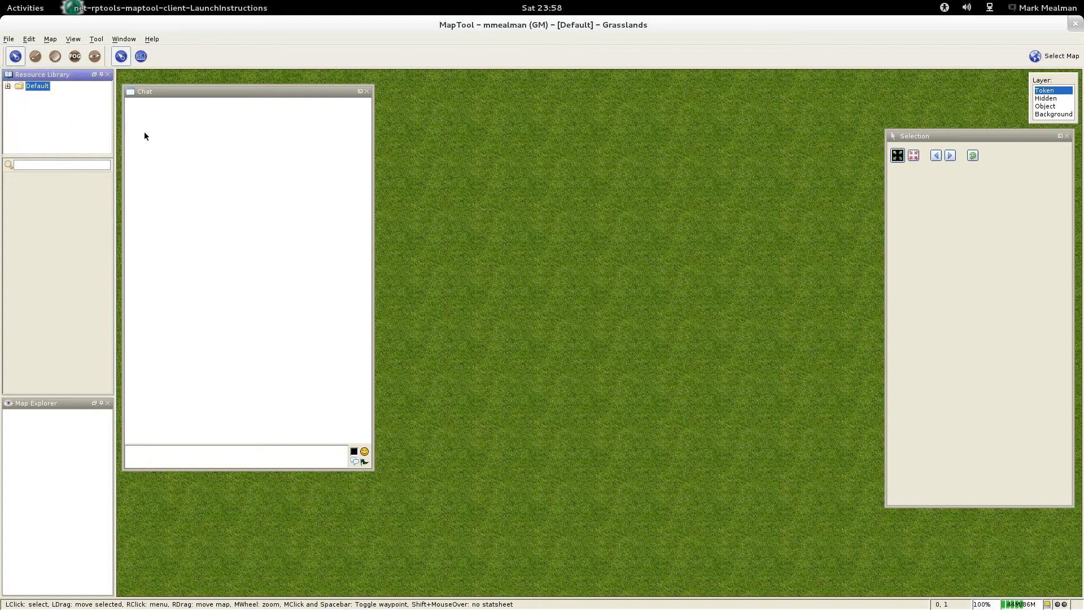
click(9, 39)
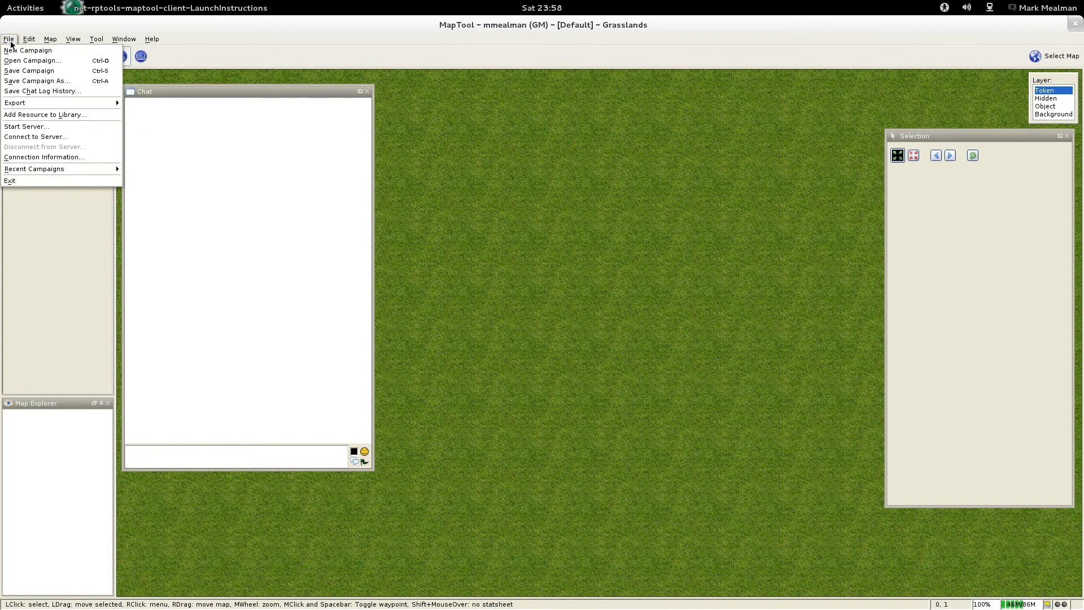
click(45, 115)
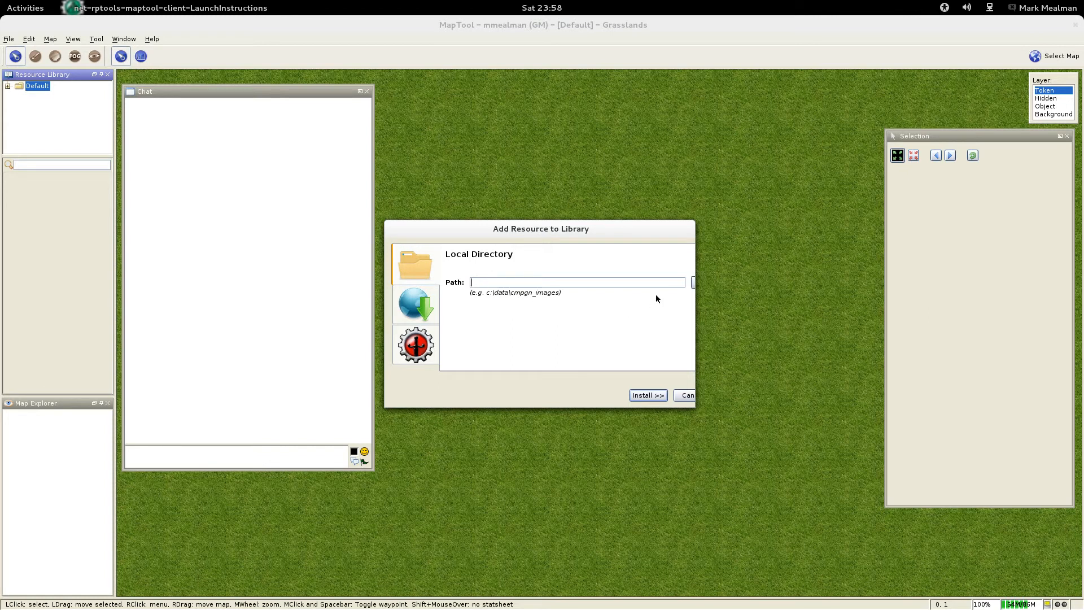
click(693, 283)
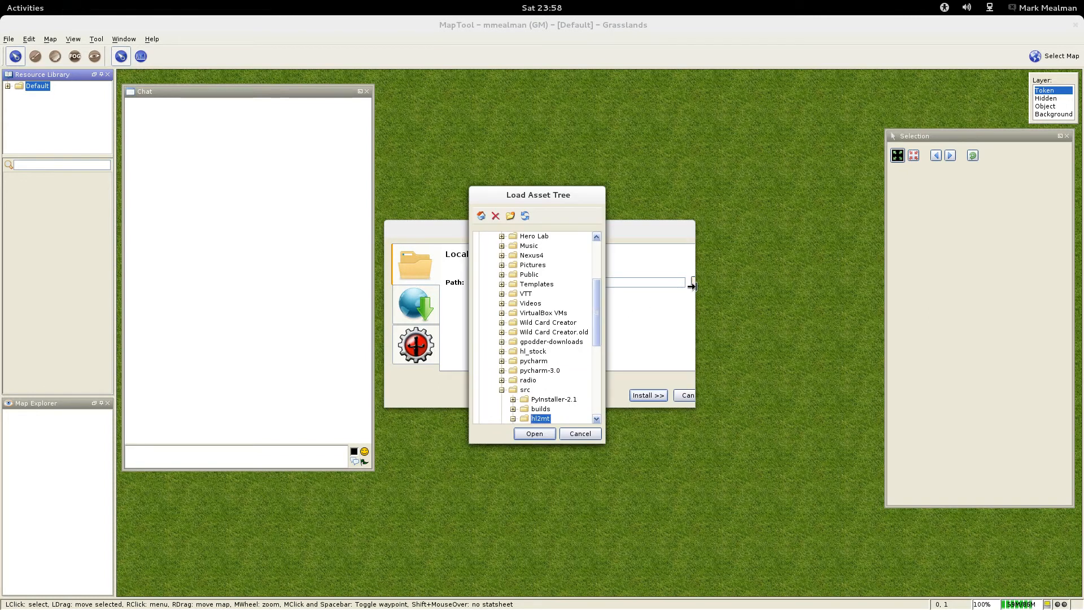
click(502, 390)
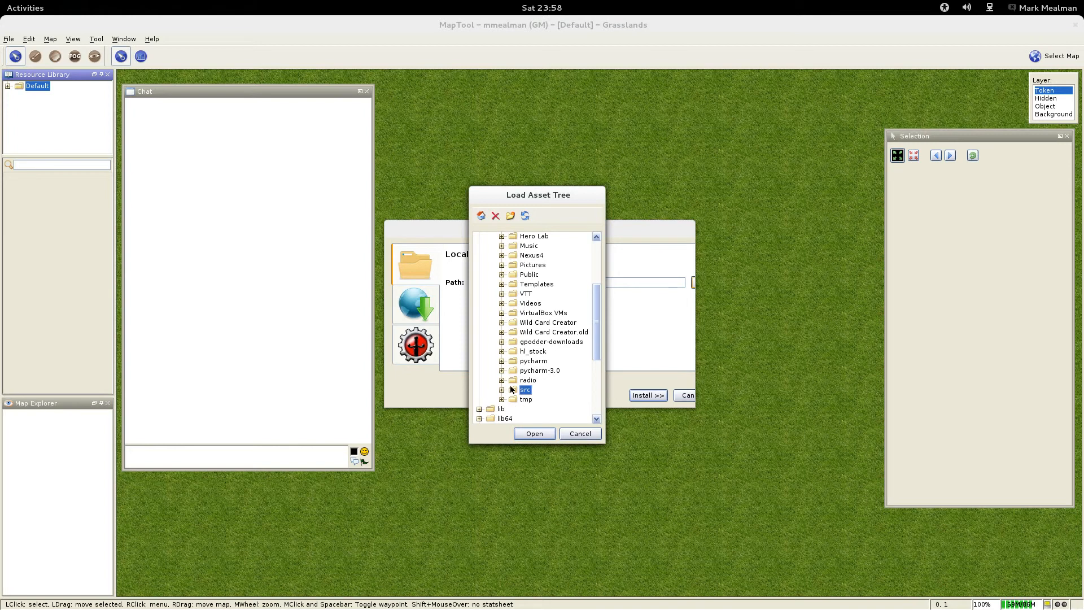
click(502, 294)
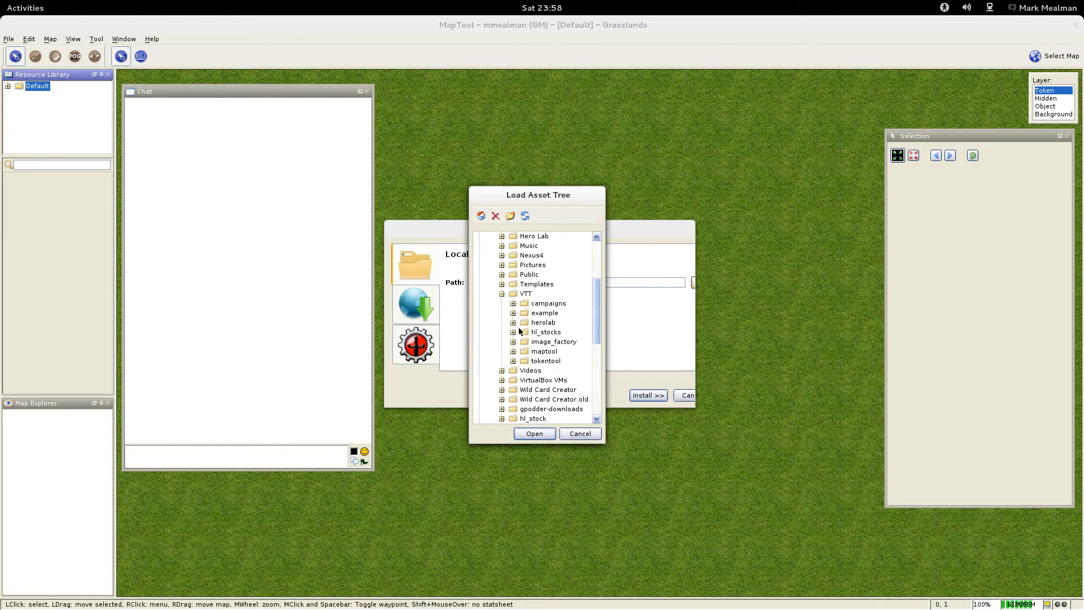
click(513, 313)
click(547, 324)
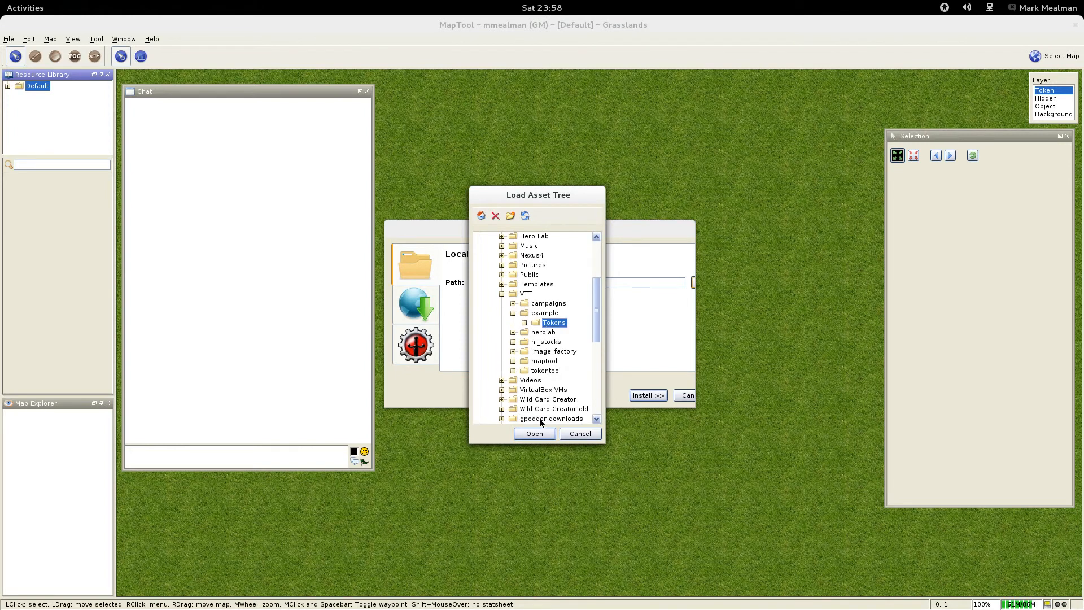
click(533, 433)
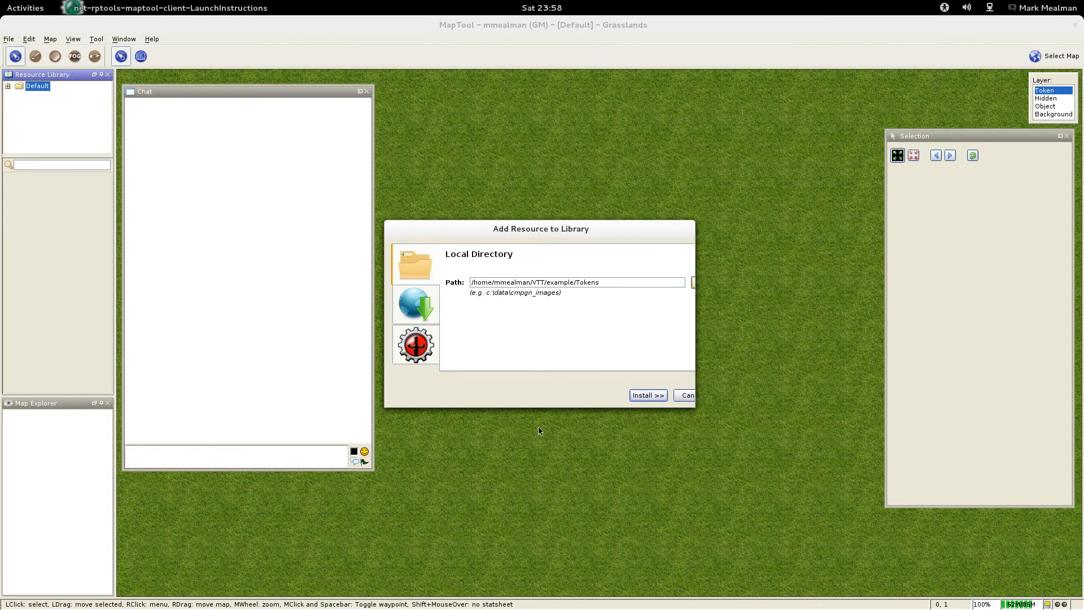
click(657, 396)
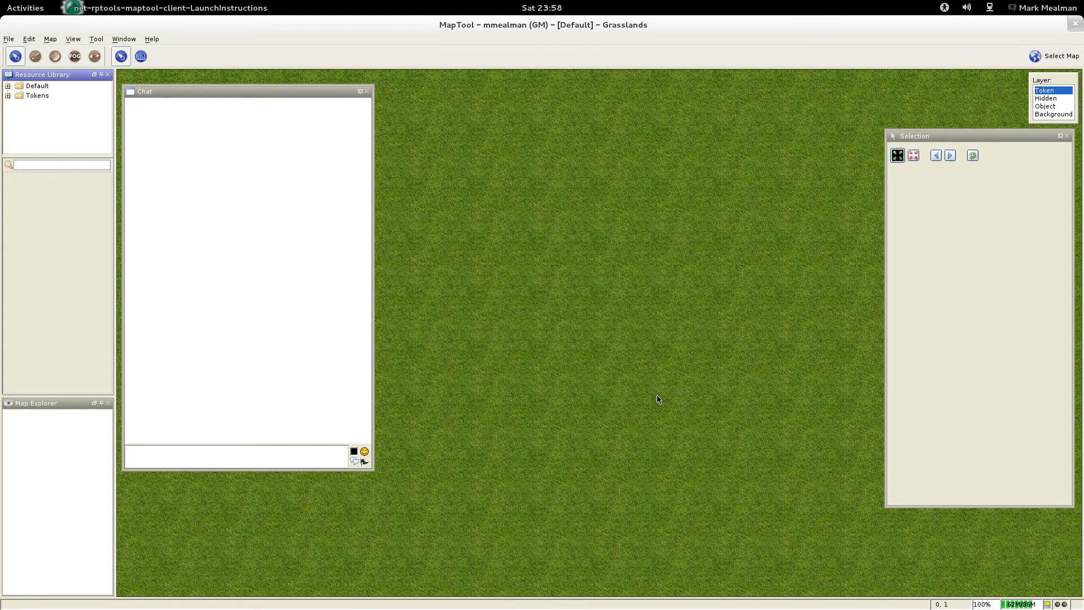
Step: Place the Skeletal Champion, Skeleton and Thelvin tokens from the Tokens library folder on the grass map
click(40, 95)
drag(16, 189, 546, 168)
drag(51, 189, 526, 281)
click(88, 195)
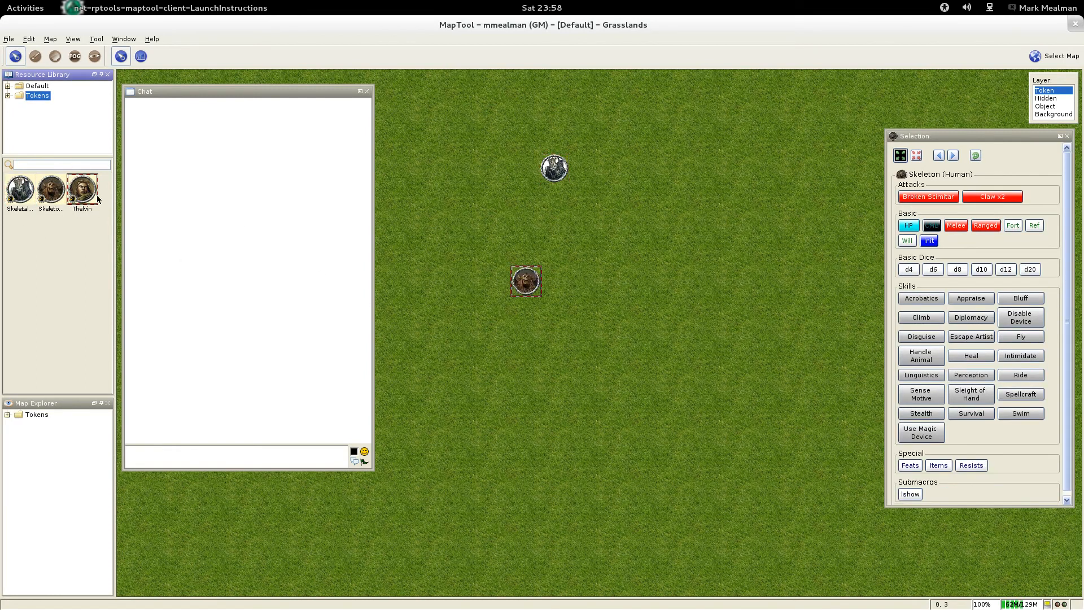
drag(611, 248, 611, 249)
Step: Inspect the portrait and stat sheet of the Thelvin, Skeleton (Human) and Skeletal Champion (Human) tokens
scroll(578, 231, up, 8)
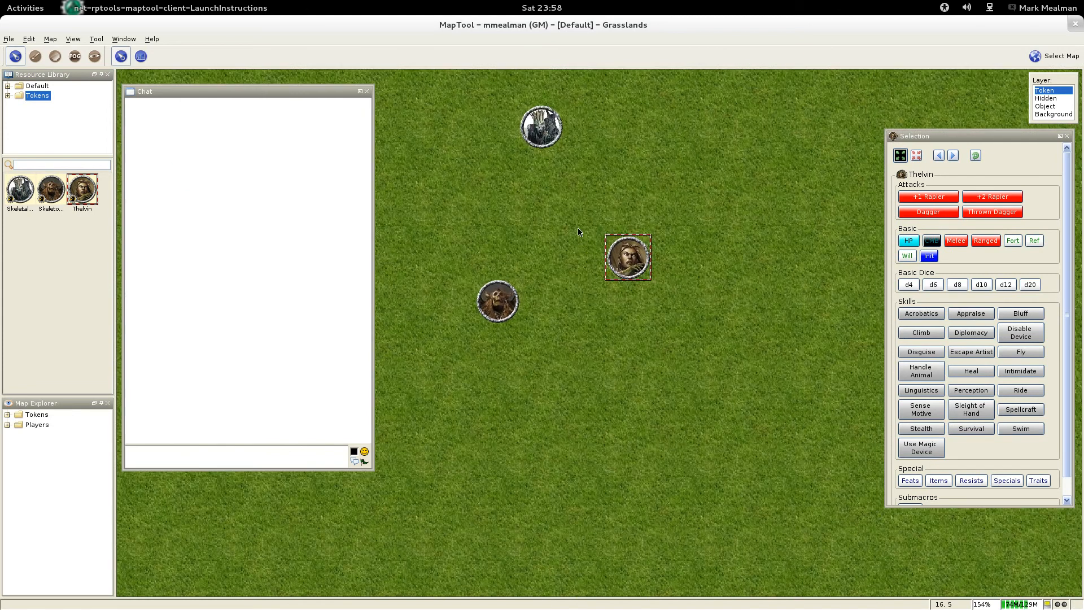
scroll(577, 230, down, 1)
mouse_move(641, 267)
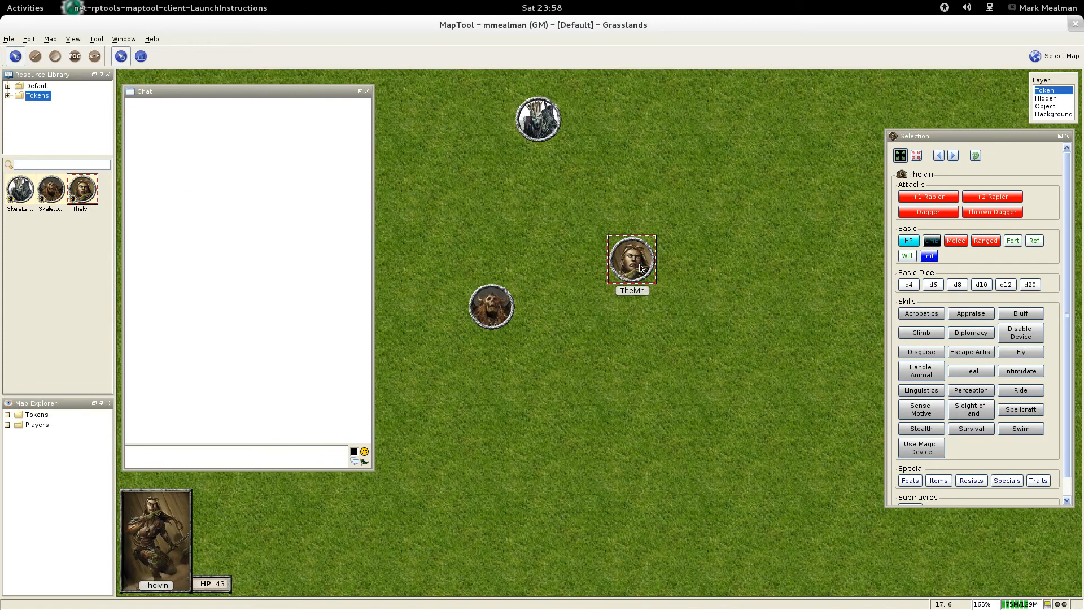
mouse_move(491, 306)
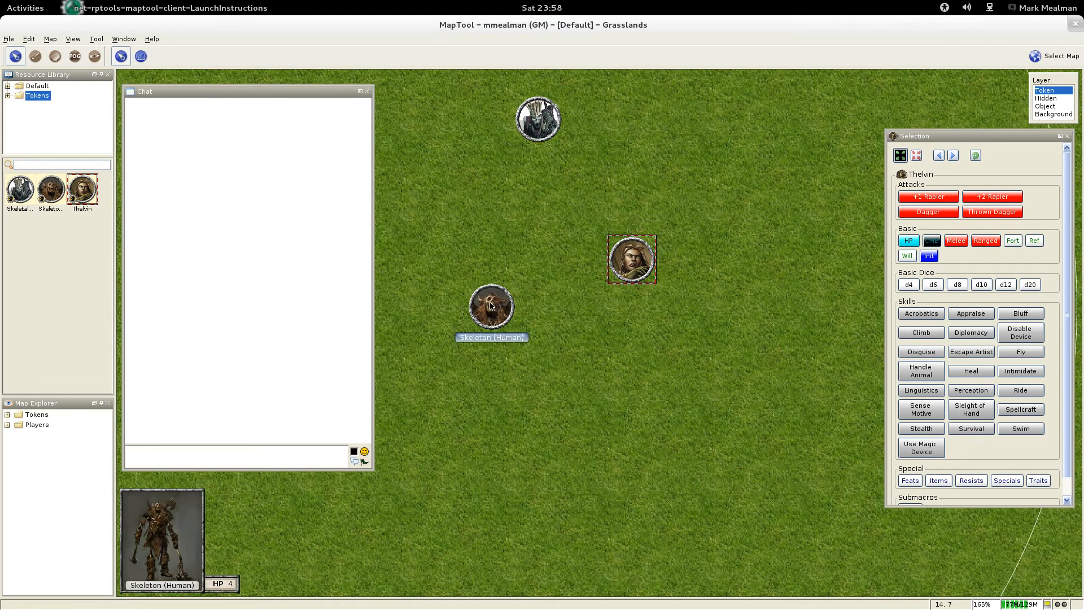
mouse_move(538, 107)
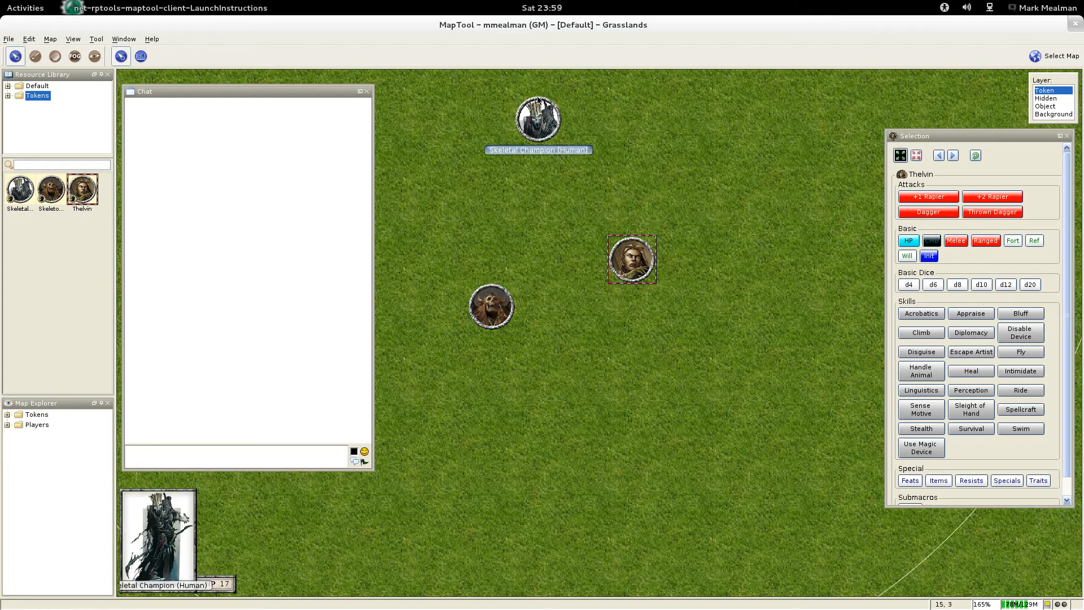
Step: Roll Thelvin's +2 Rapier attack, Will save and Survival check with the token macros
click(988, 197)
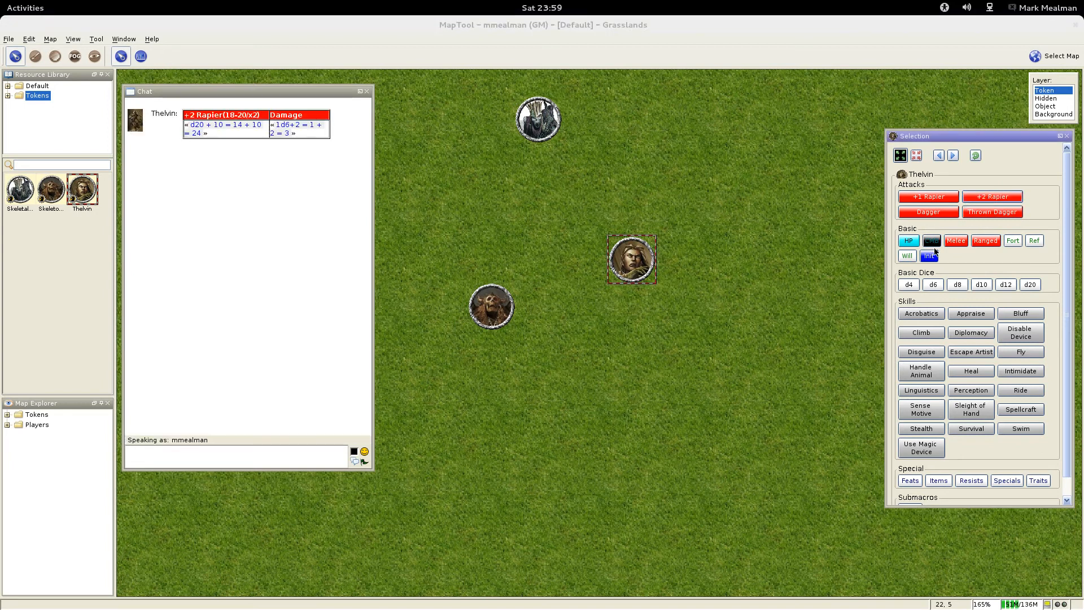
click(907, 256)
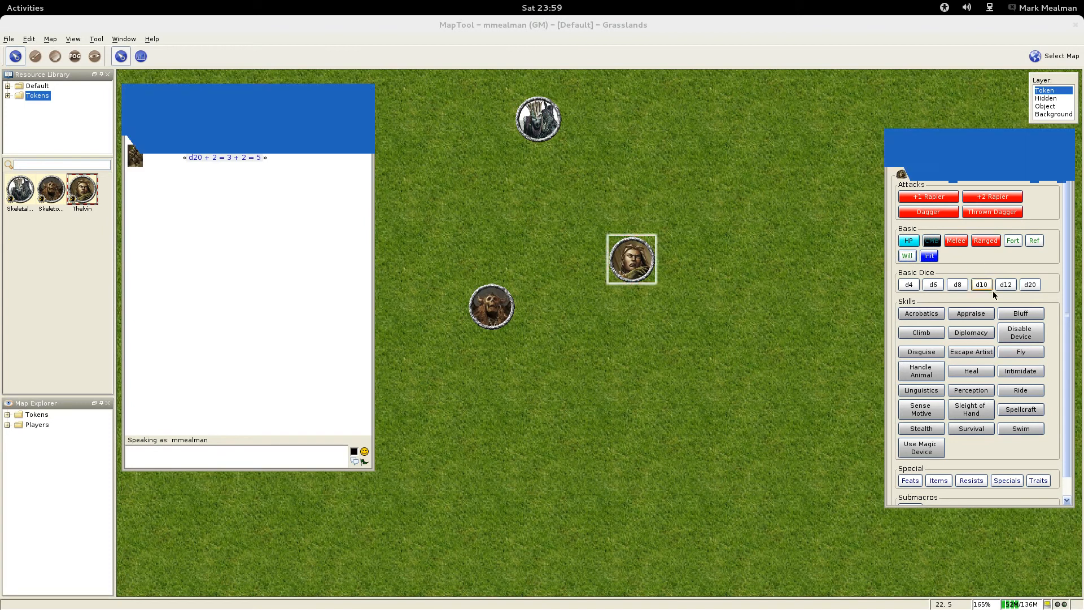
click(973, 429)
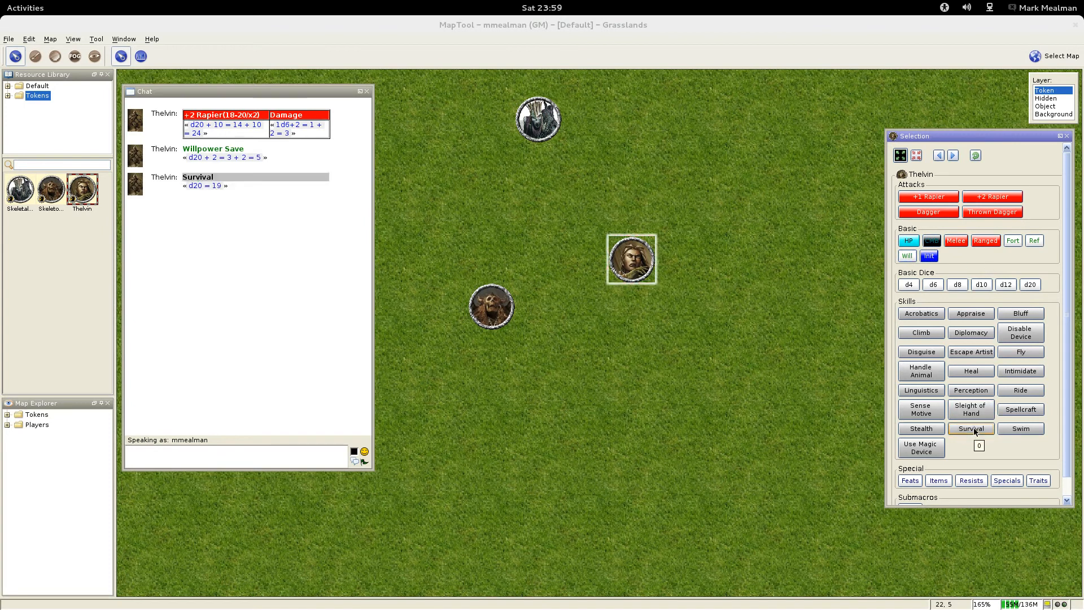
Step: View Thelvin's feats, items and resists in turn, closing each list after reading it
scroll(926, 446, down, 1)
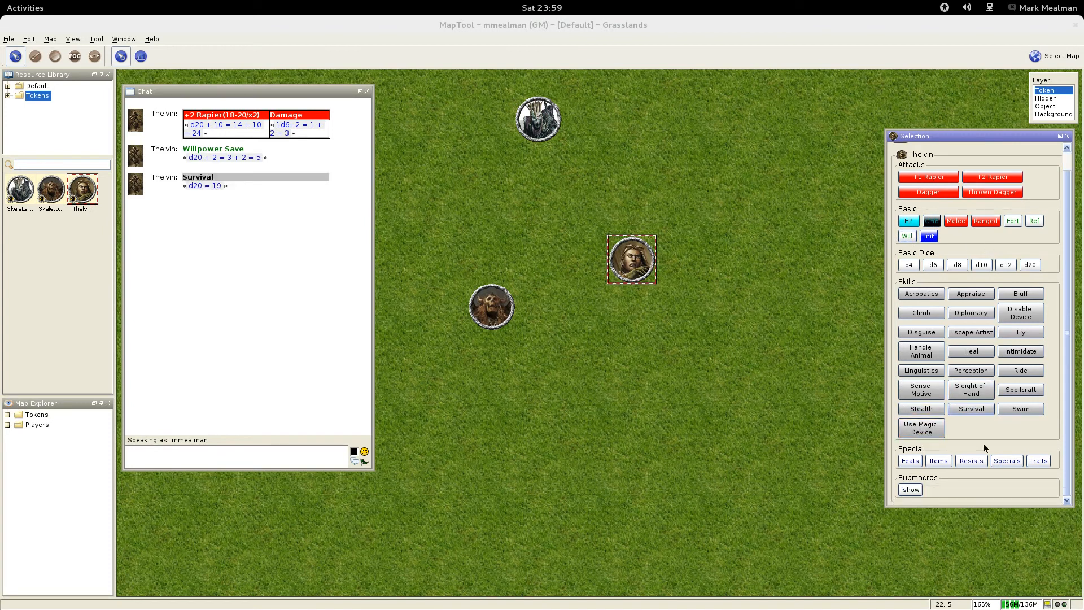
click(910, 461)
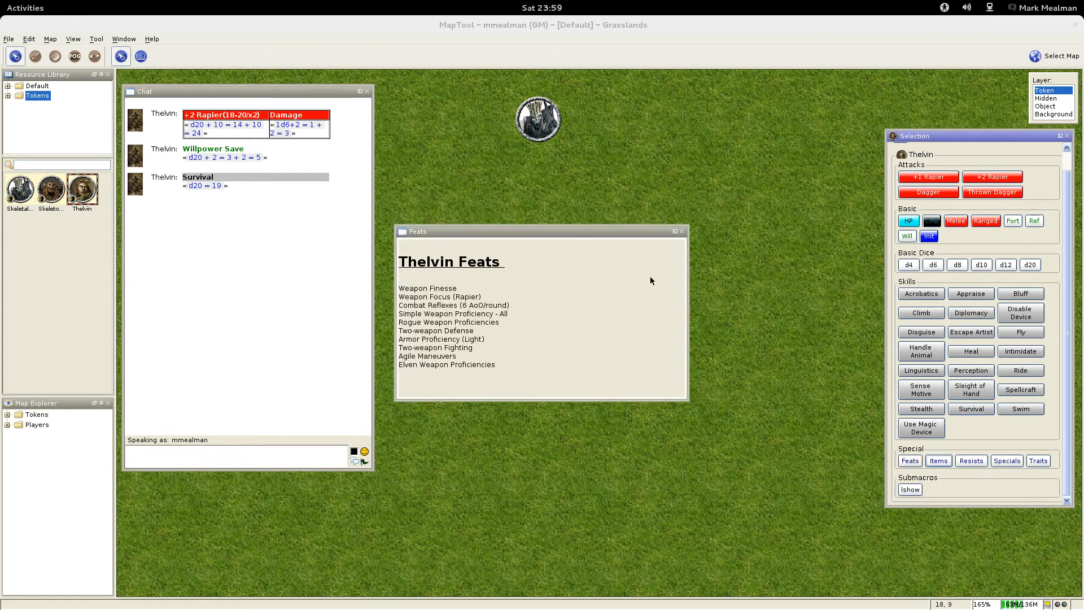
click(682, 231)
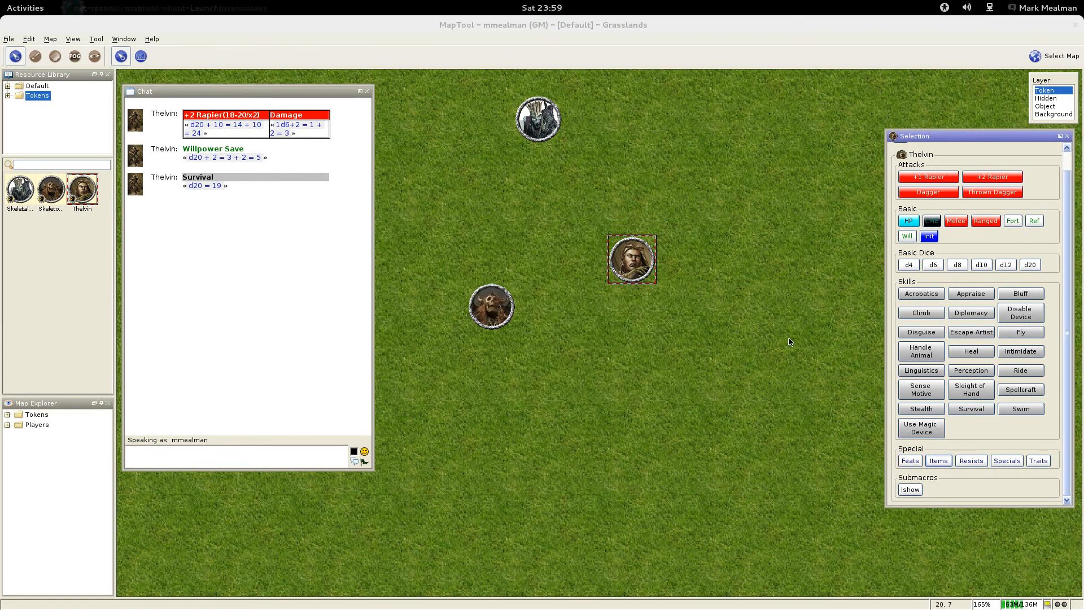
click(939, 461)
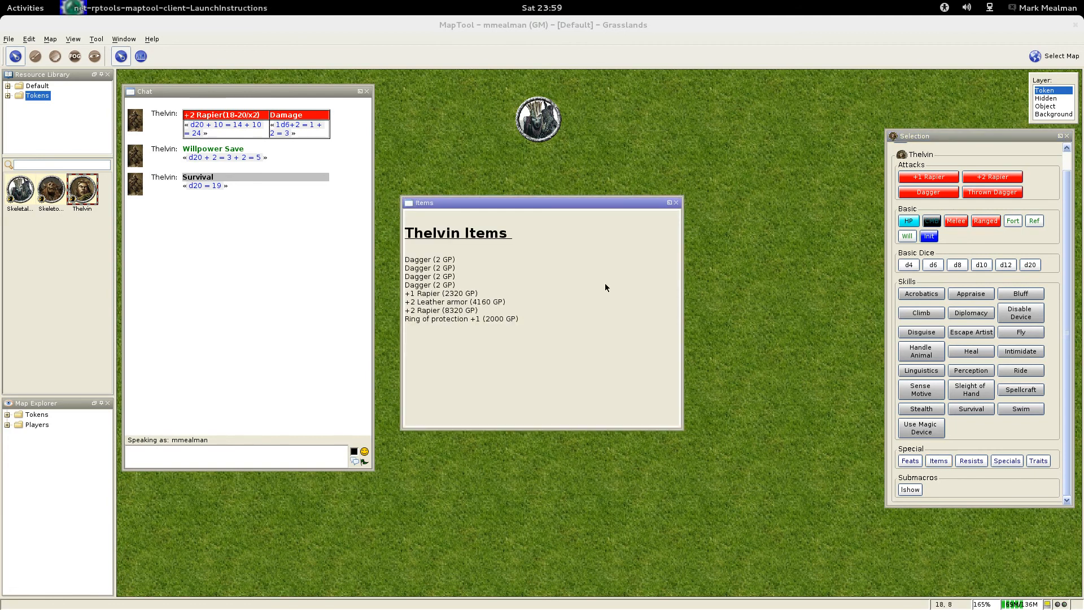
click(676, 202)
click(970, 460)
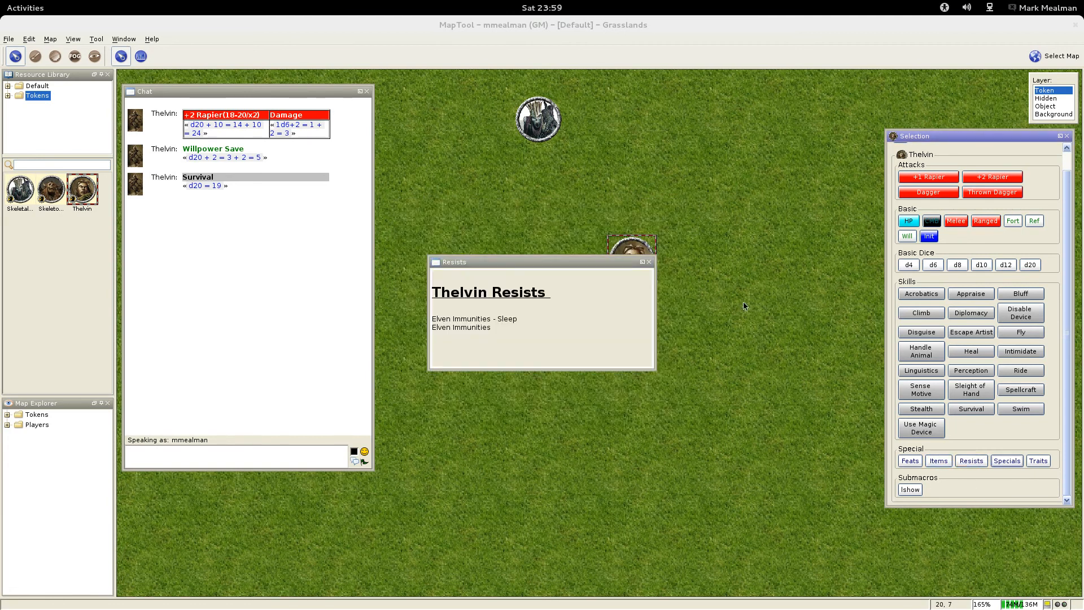
click(649, 262)
scroll(614, 395, down, 2)
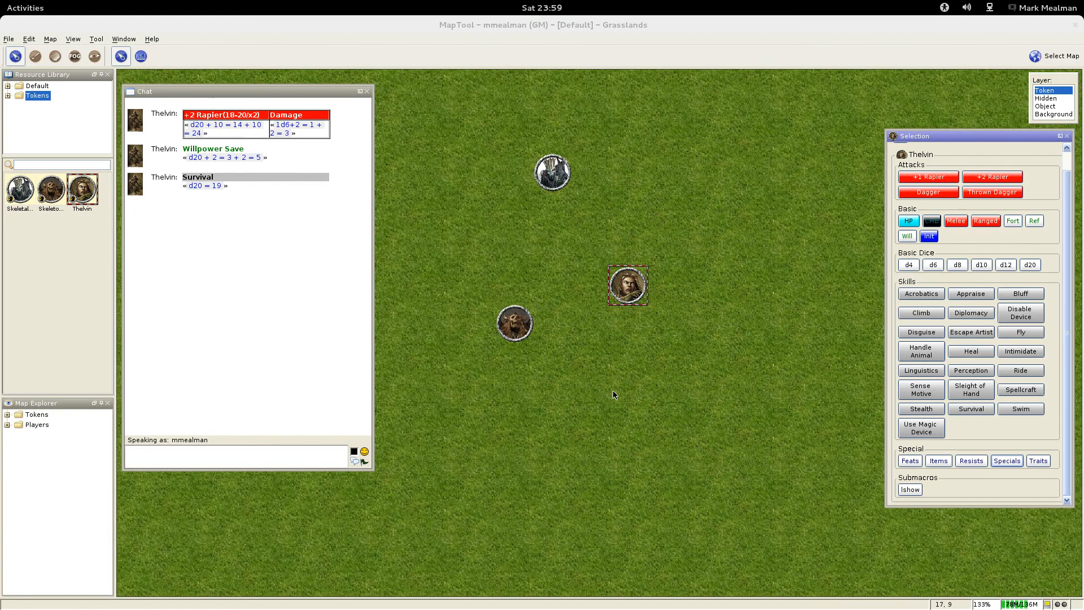